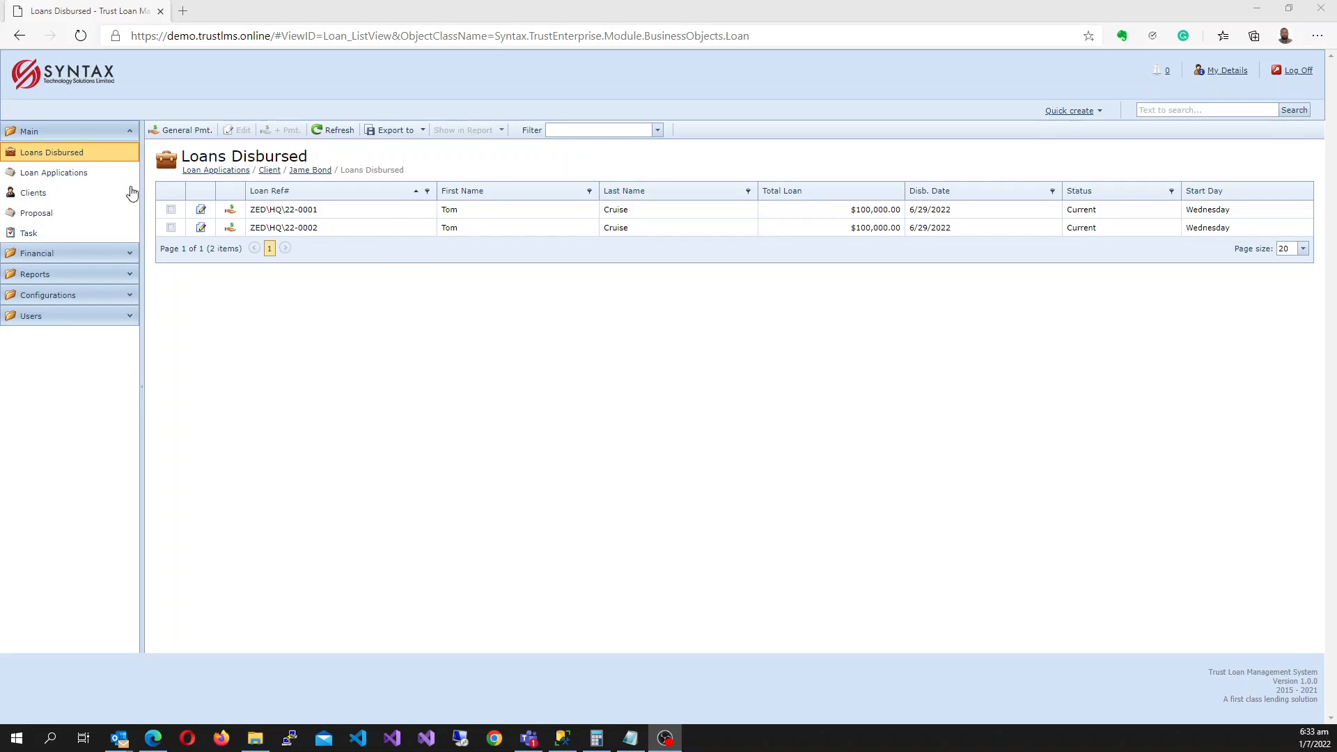
Start a new blank loan application (LR - -0001) from the Loan Applications list.
left_click(76, 183)
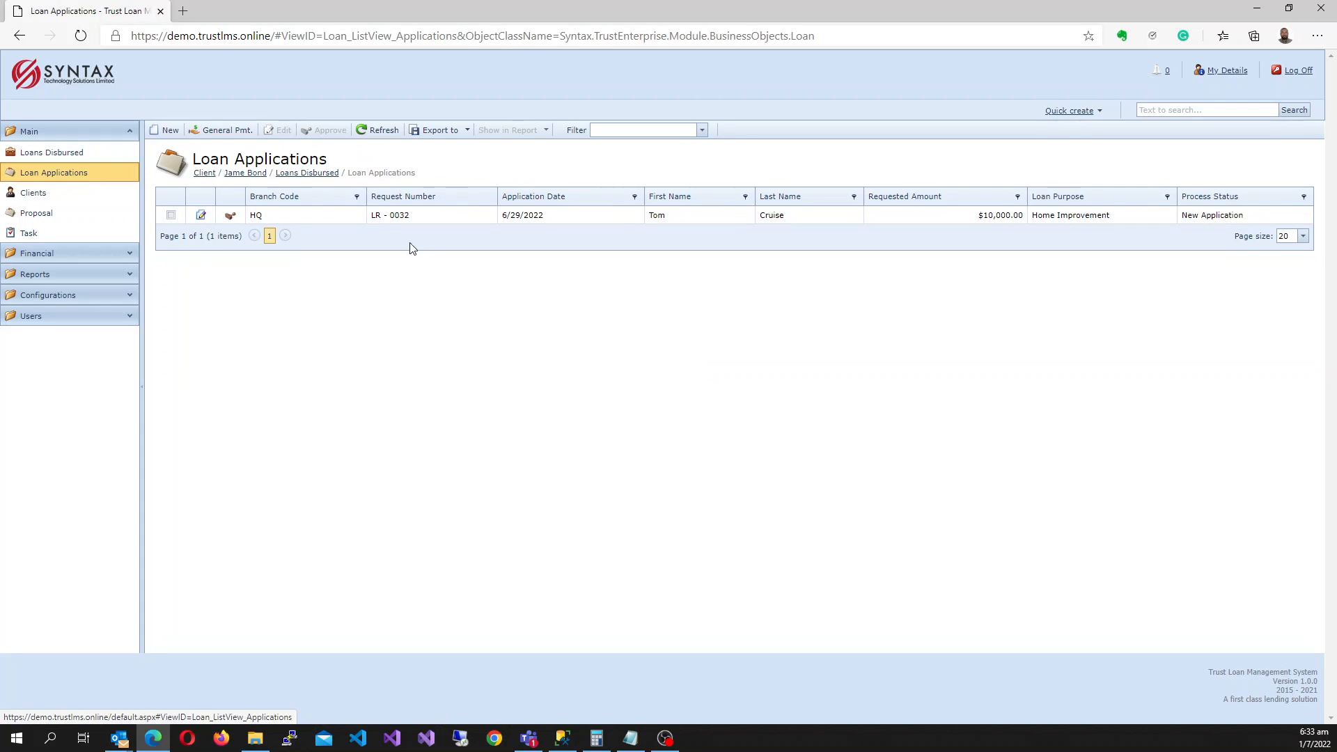
left_click(169, 131)
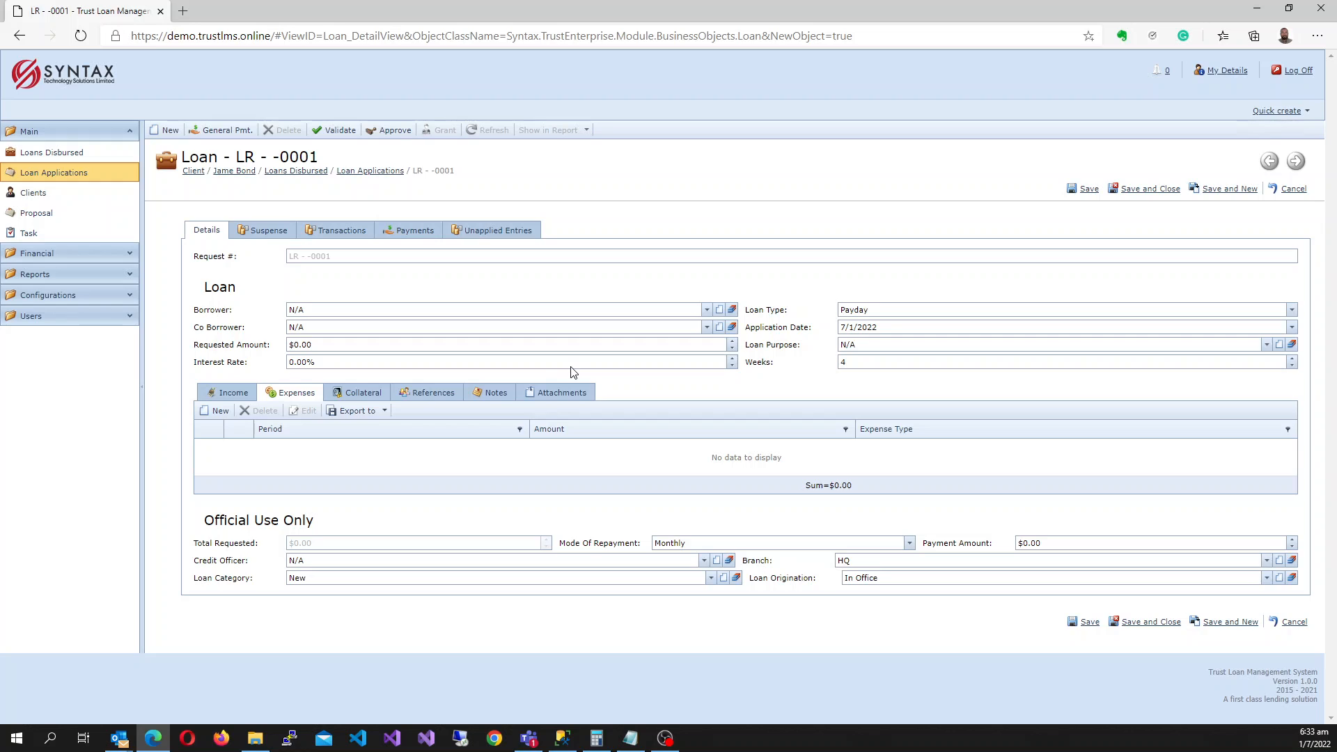
left_click(706, 310)
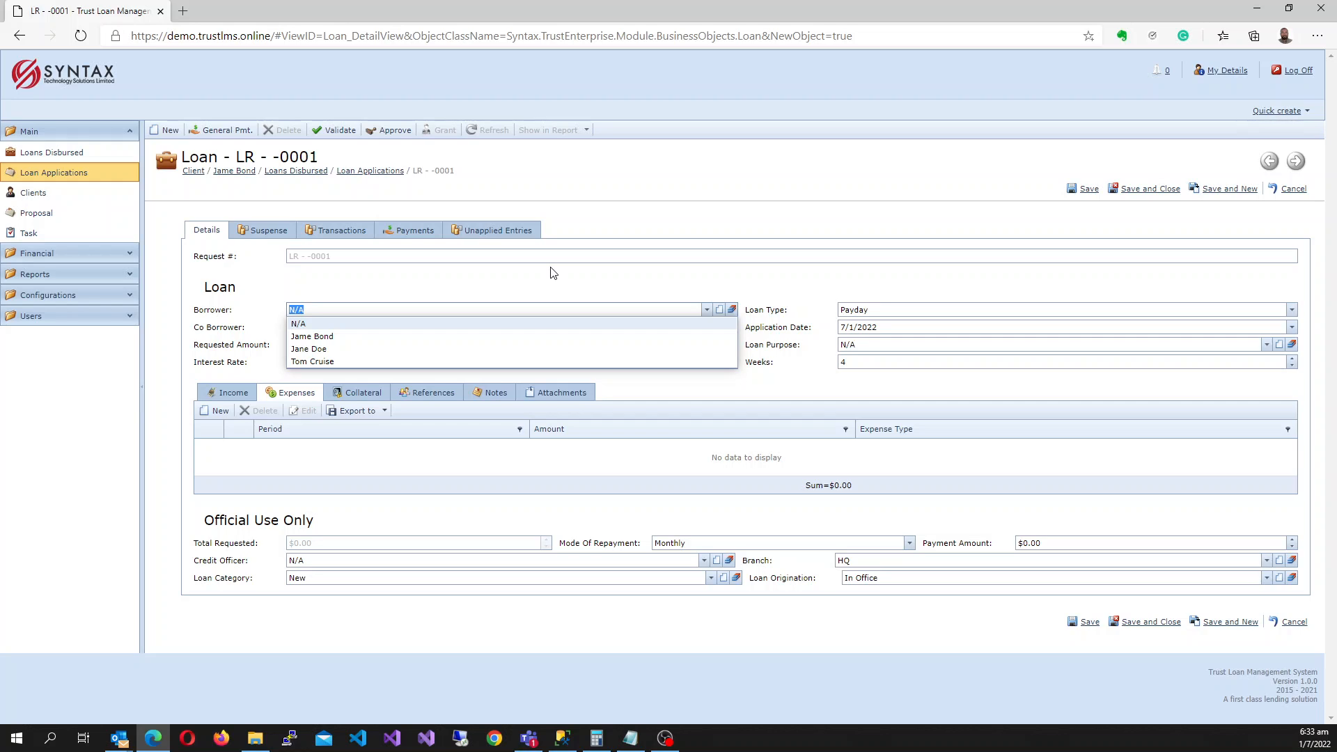
left_click(702, 280)
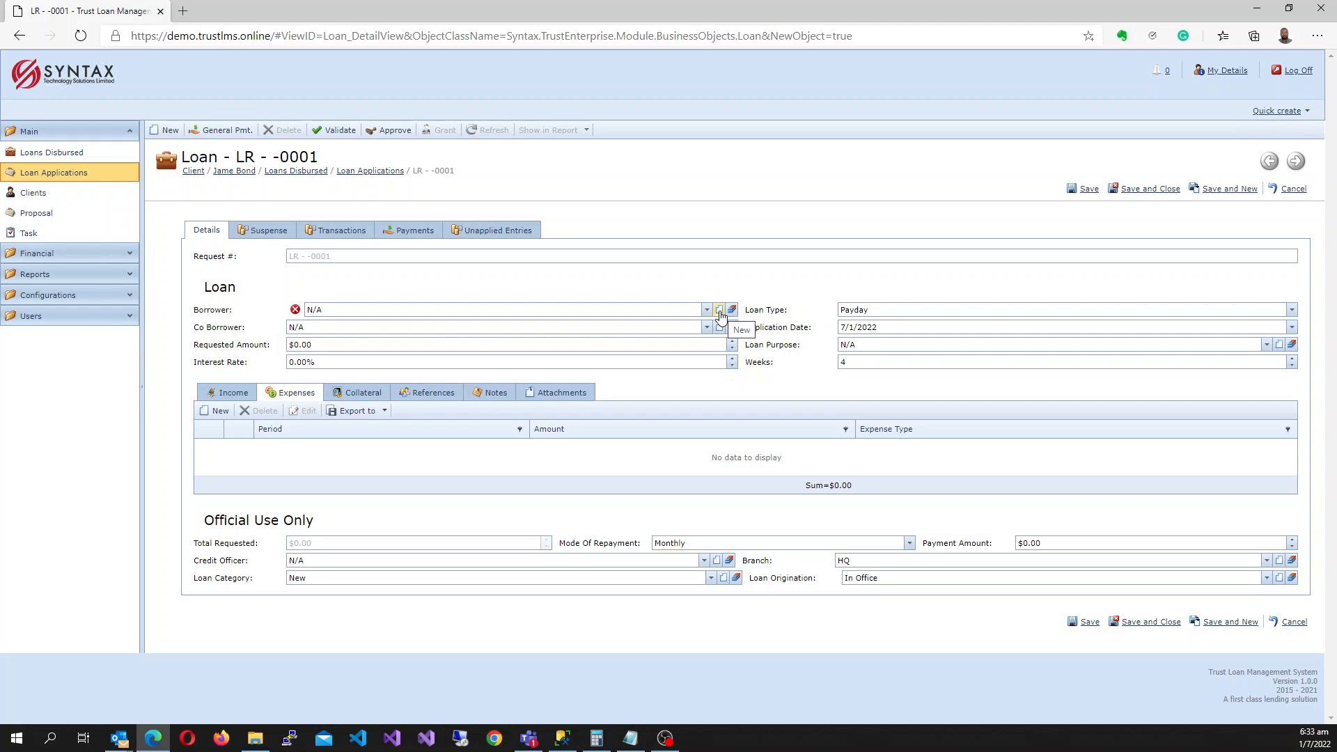
Create a new borrower client and enter the client's TRN, first name and last name.
left_click(721, 312)
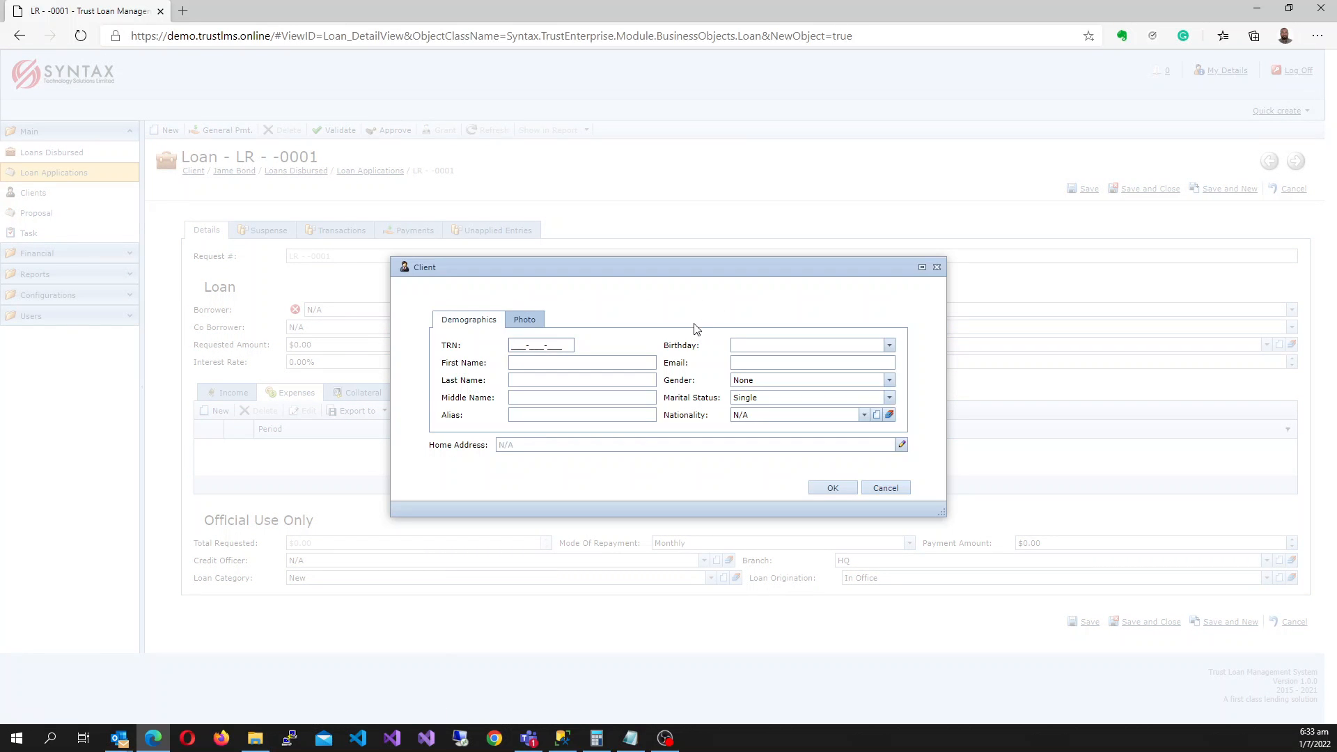
left_click(545, 361)
type("Tony")
left_click(591, 381)
type("Stark")
Set the client's gender to Male and nationality to Jamaican, then bring up the home address entry.
left_click(890, 381)
left_click(787, 396)
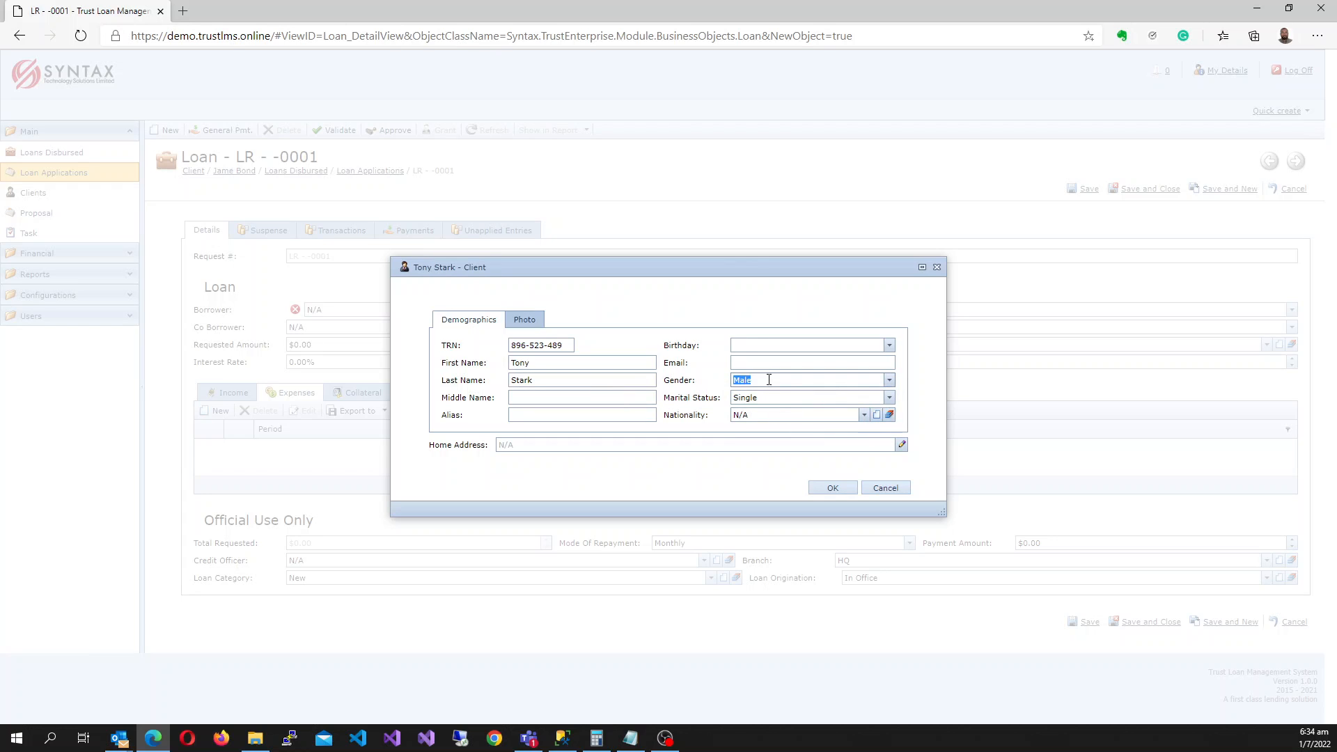
left_click(864, 415)
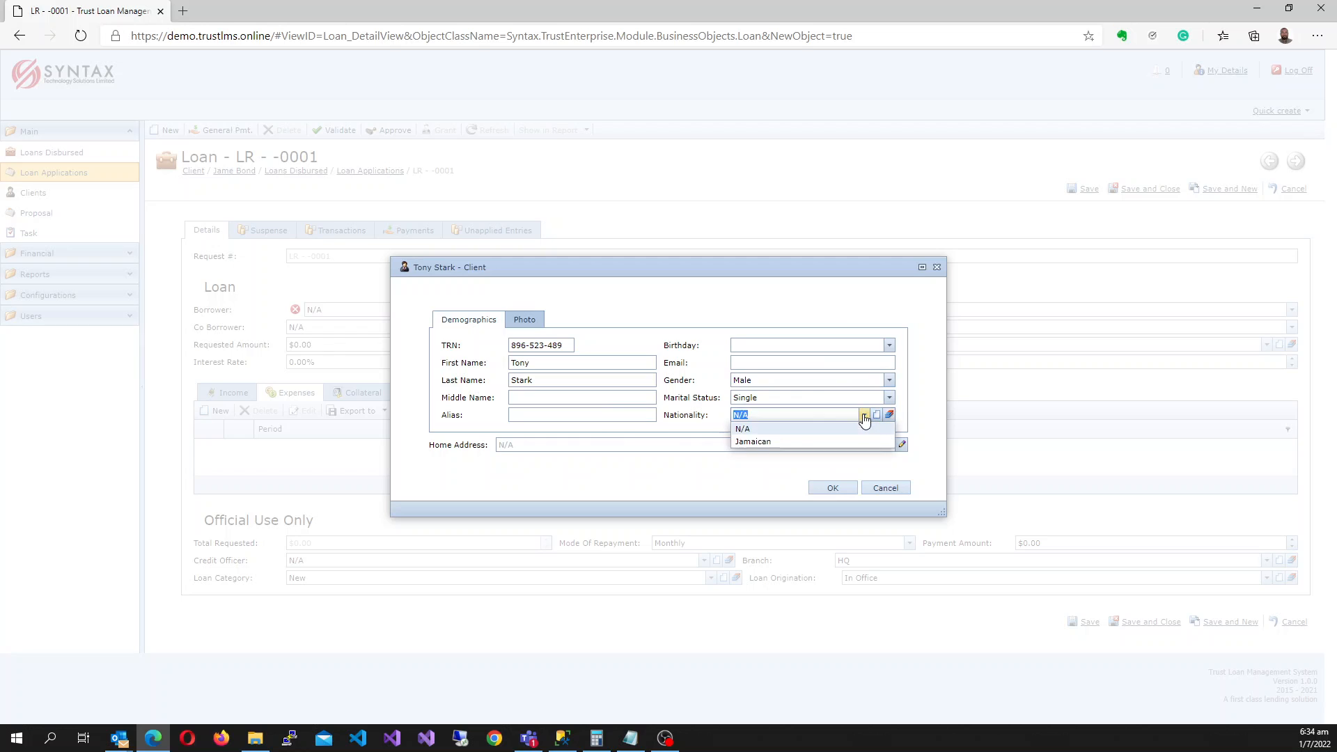
left_click(761, 443)
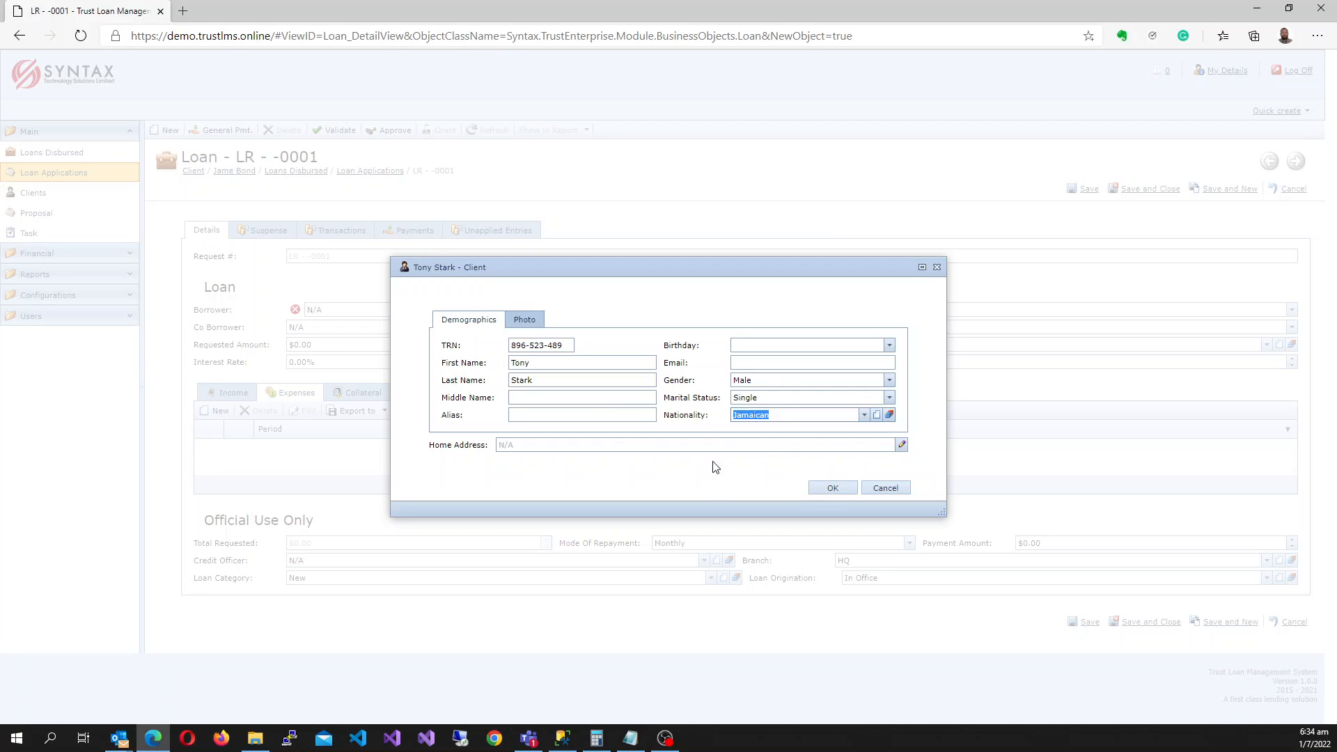
left_click(903, 449)
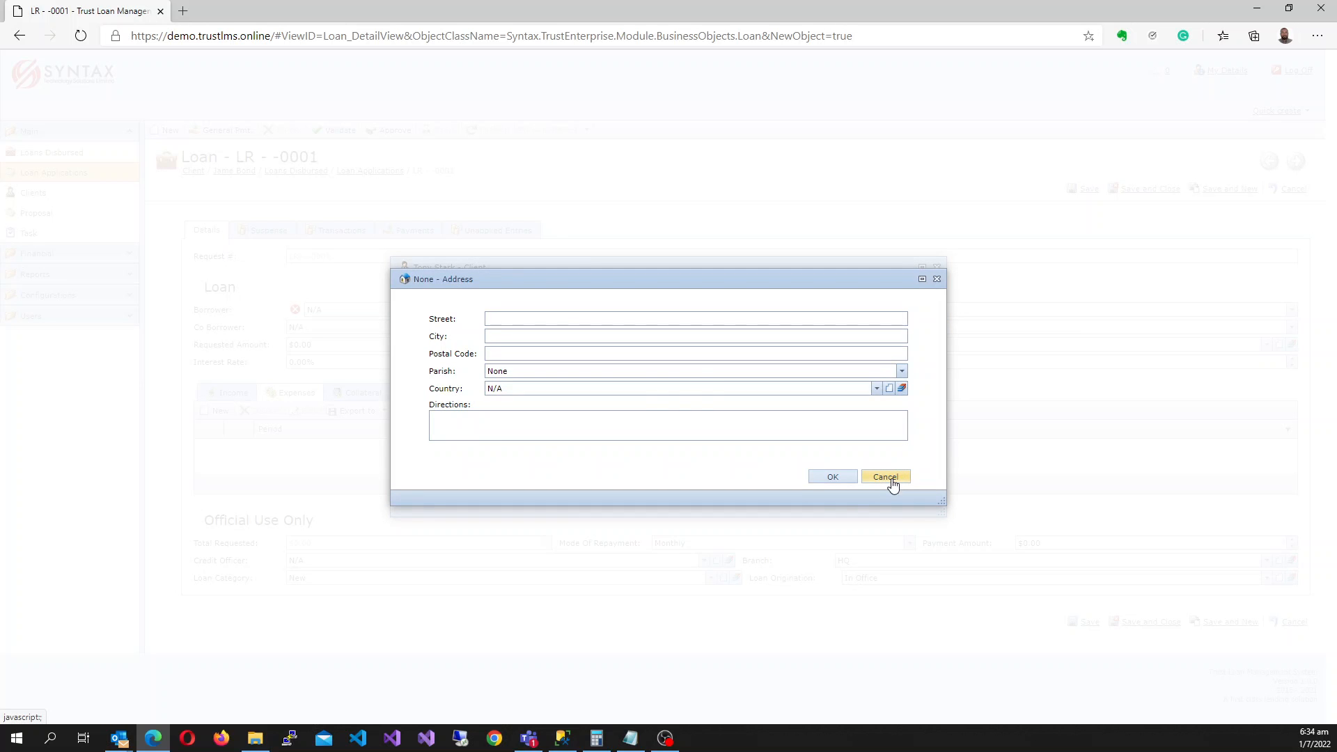
Skip the address, confirm the new client as borrower, and attempt saving the loan.
left_click(894, 479)
left_click(832, 488)
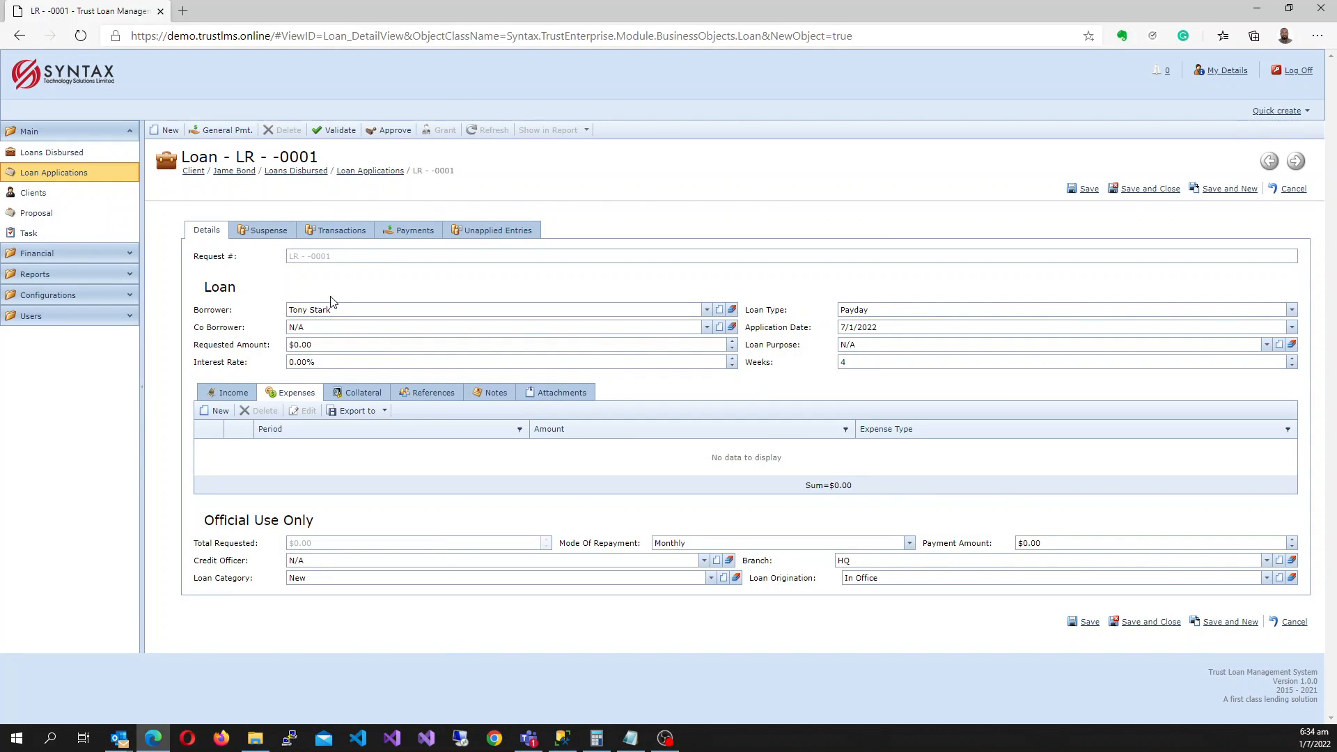
left_click(1093, 192)
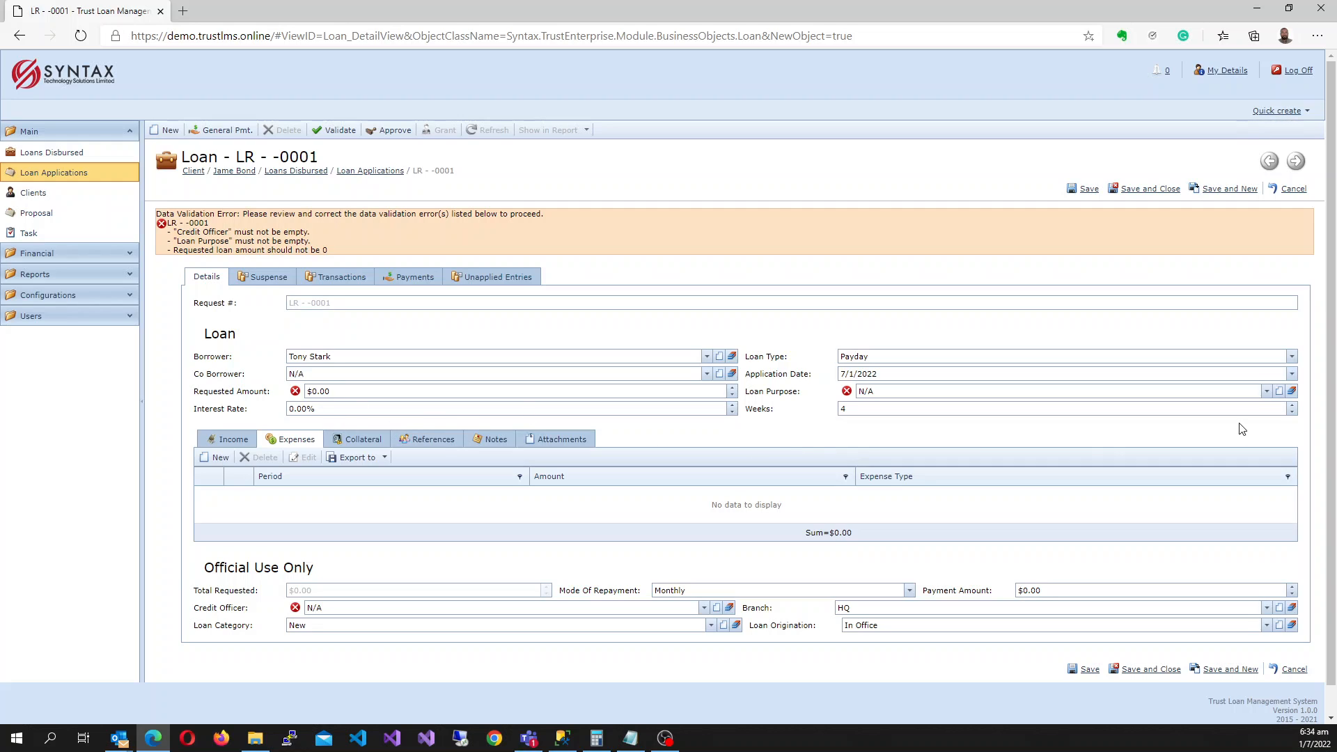
Set purpose Business and requested amount 500000, assign a credit officer, and save loan LR - 0035.
left_click(1266, 393)
left_click(938, 422)
left_click(364, 392)
left_click_drag(364, 394, 232, 402)
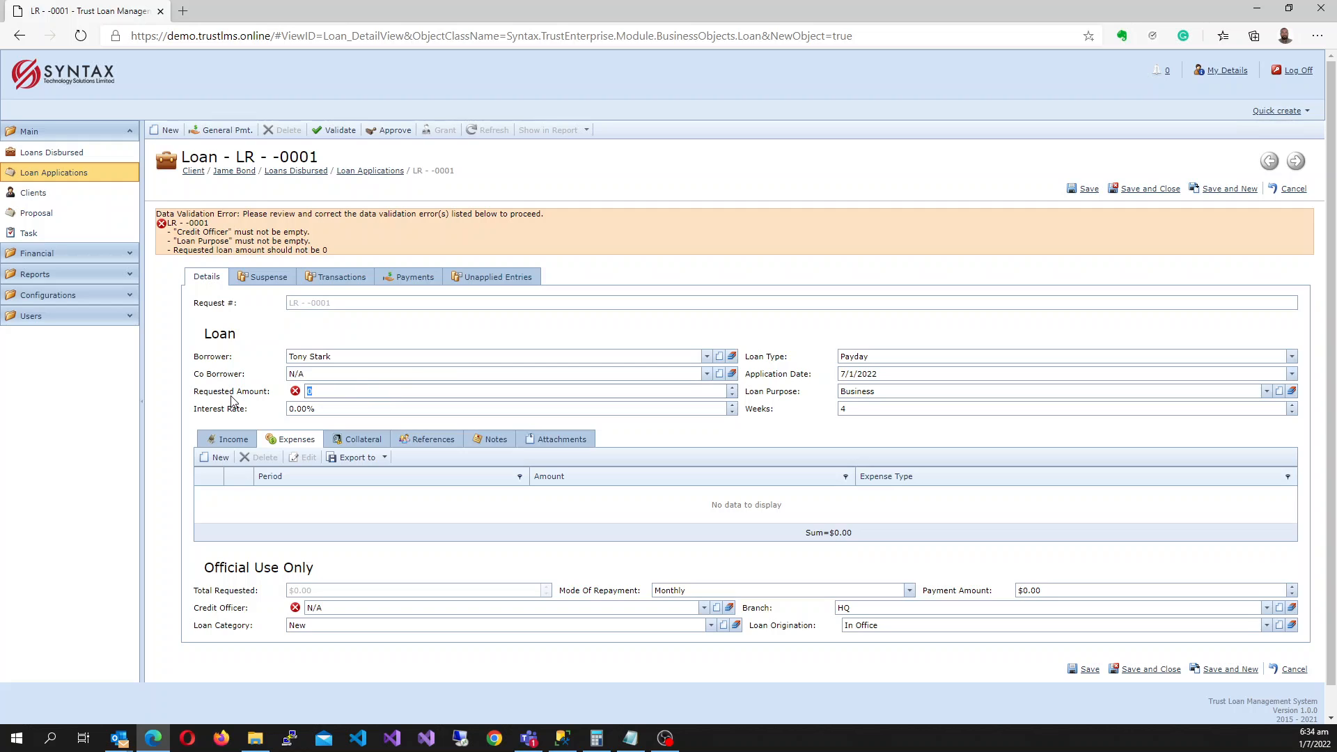
type("500000")
key("Tab")
scroll(462, 446, "down", 2)
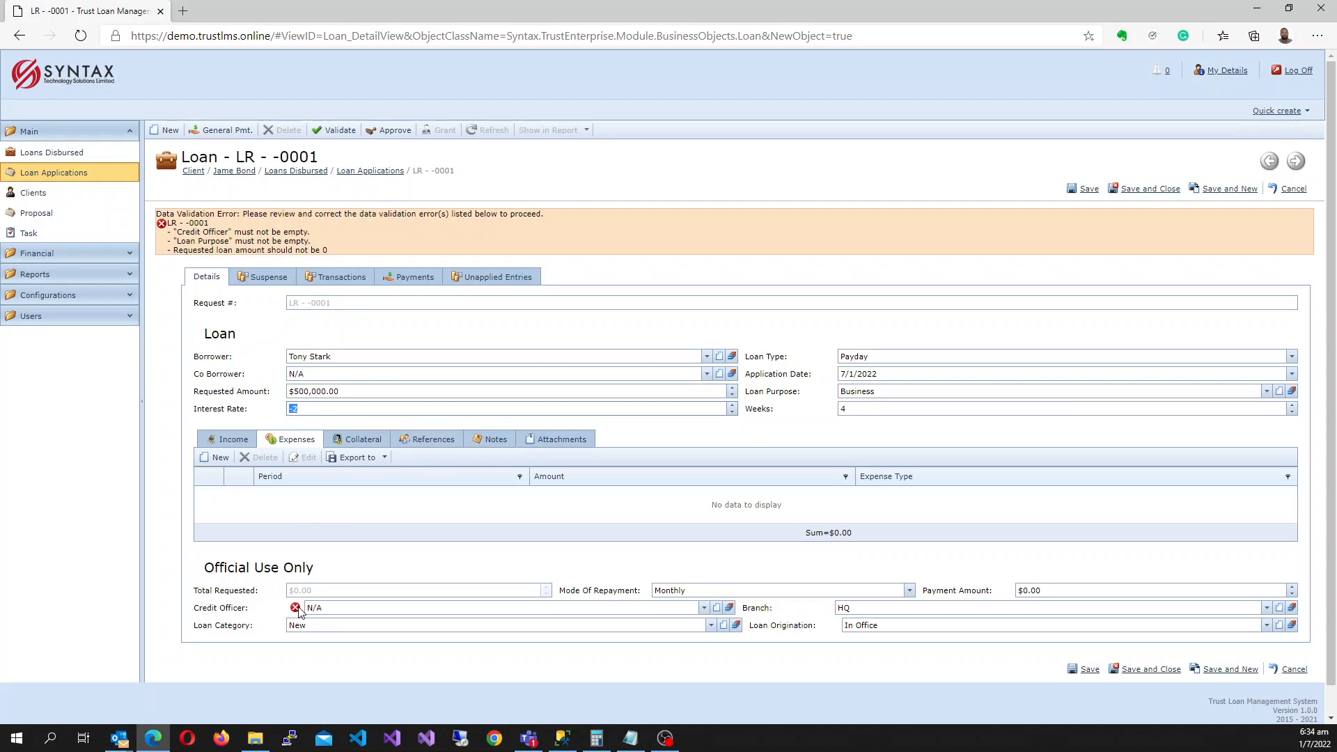
left_click(704, 607)
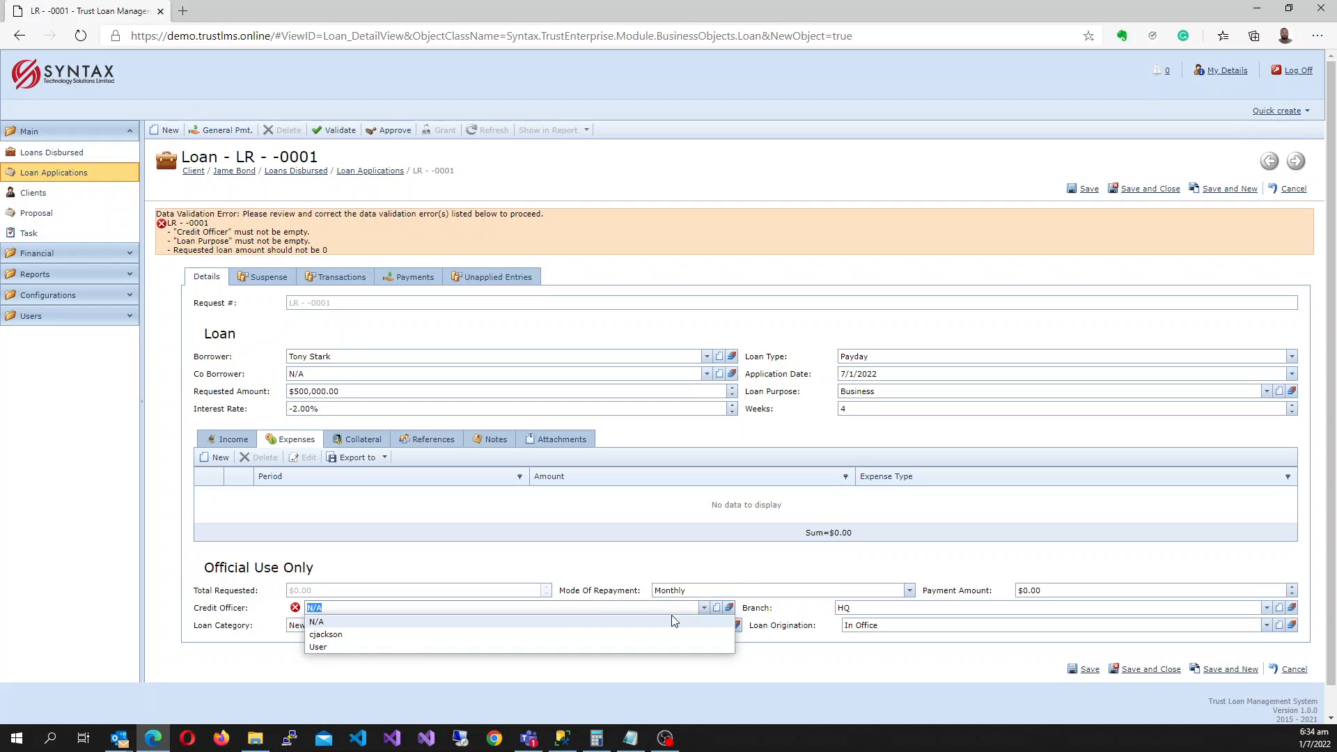
left_click(339, 635)
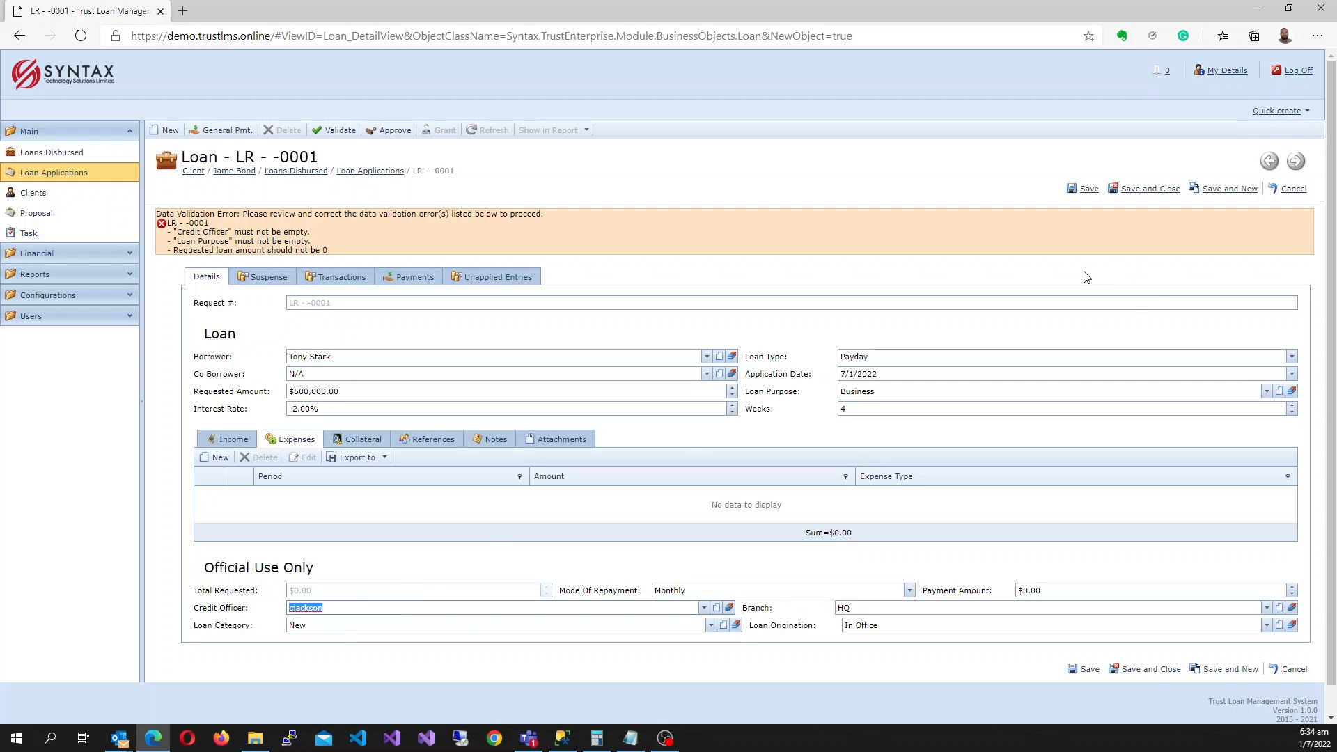
left_click(1088, 189)
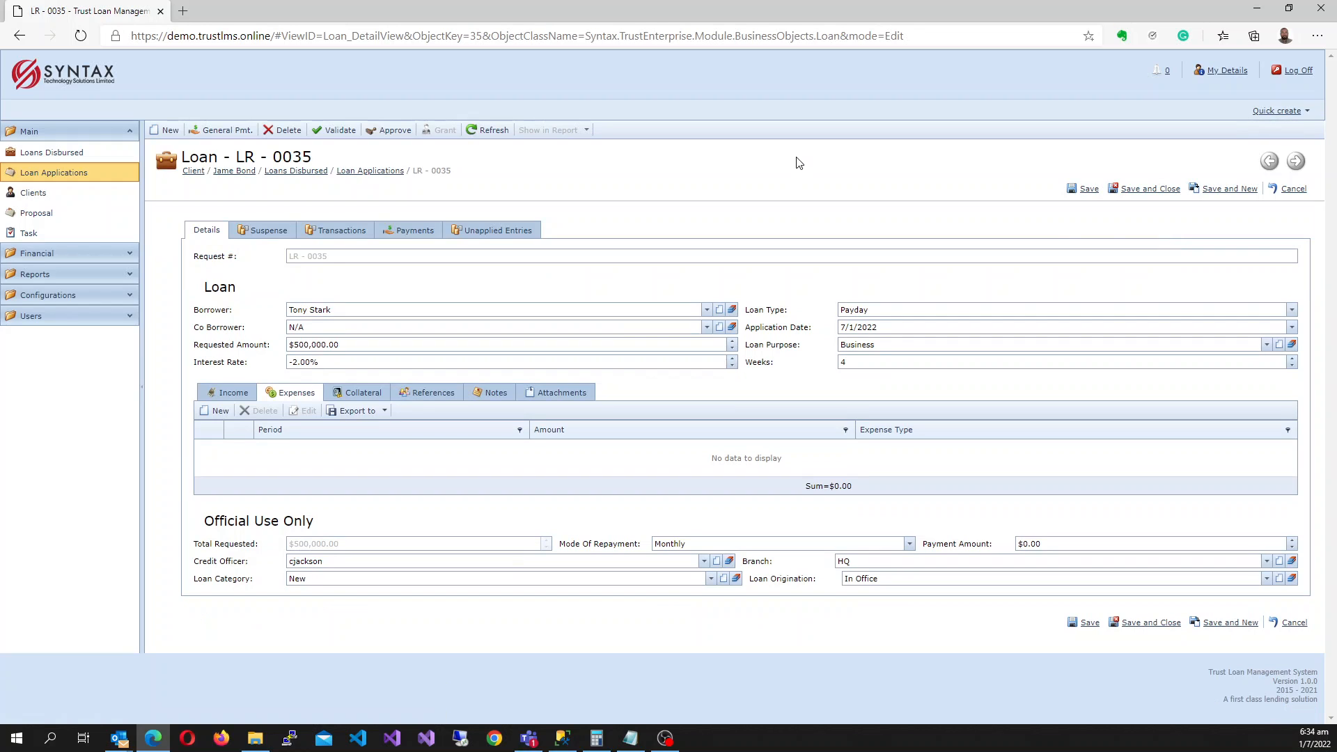
Open the new client's record from Clients in edit mode, then return to the client list.
left_click(71, 199)
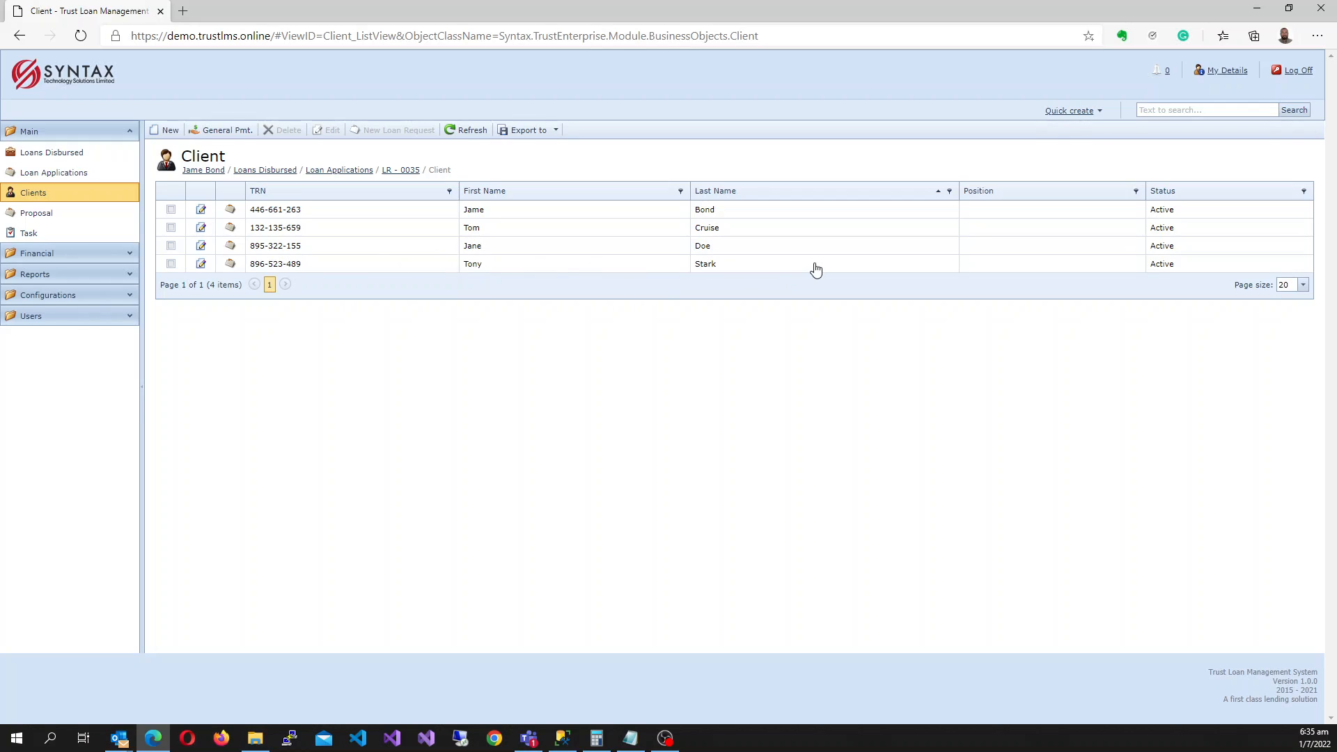
left_click(311, 269)
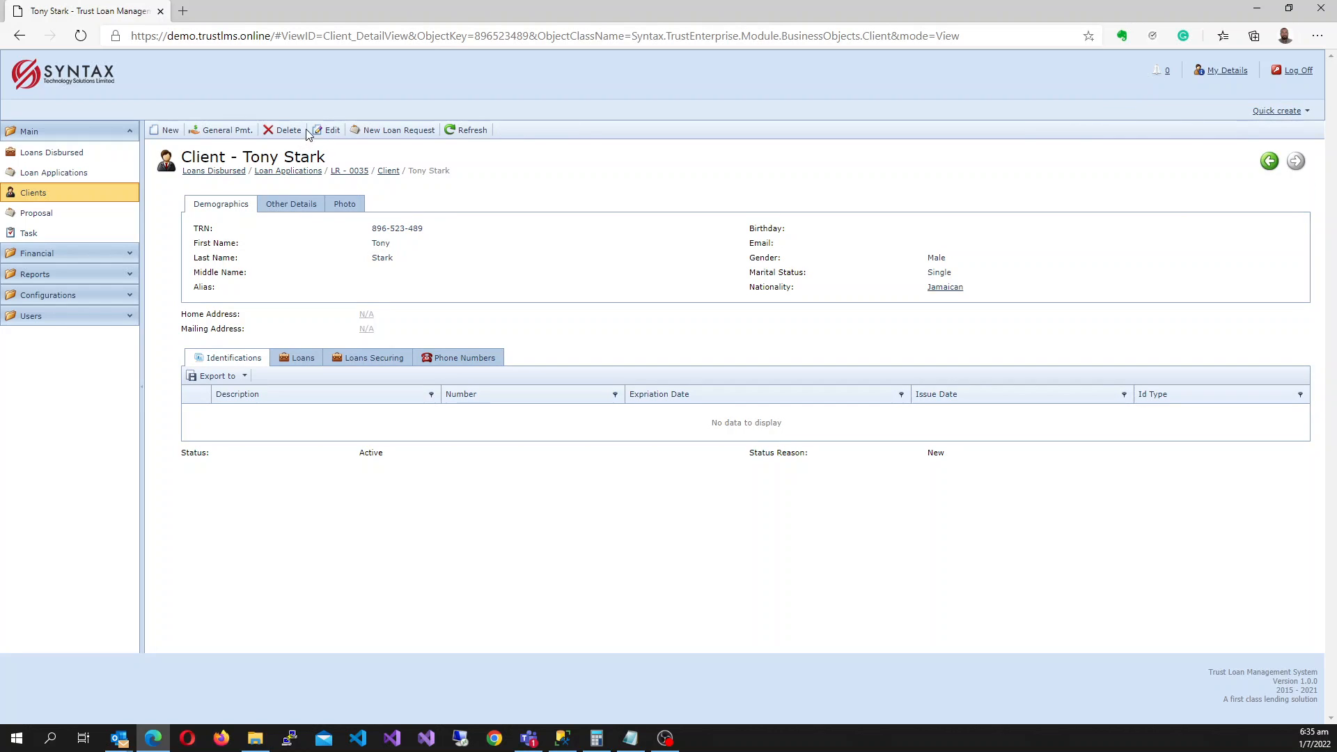
left_click(326, 132)
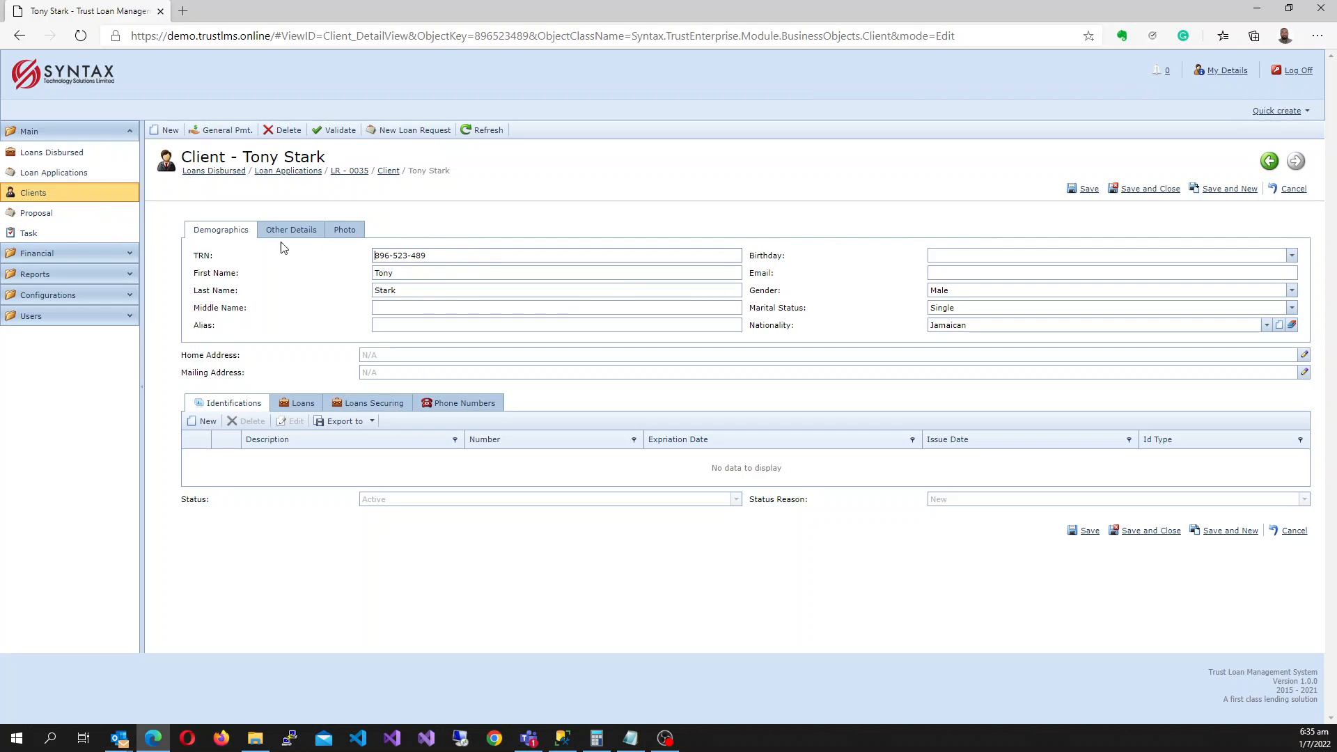
left_click(53, 195)
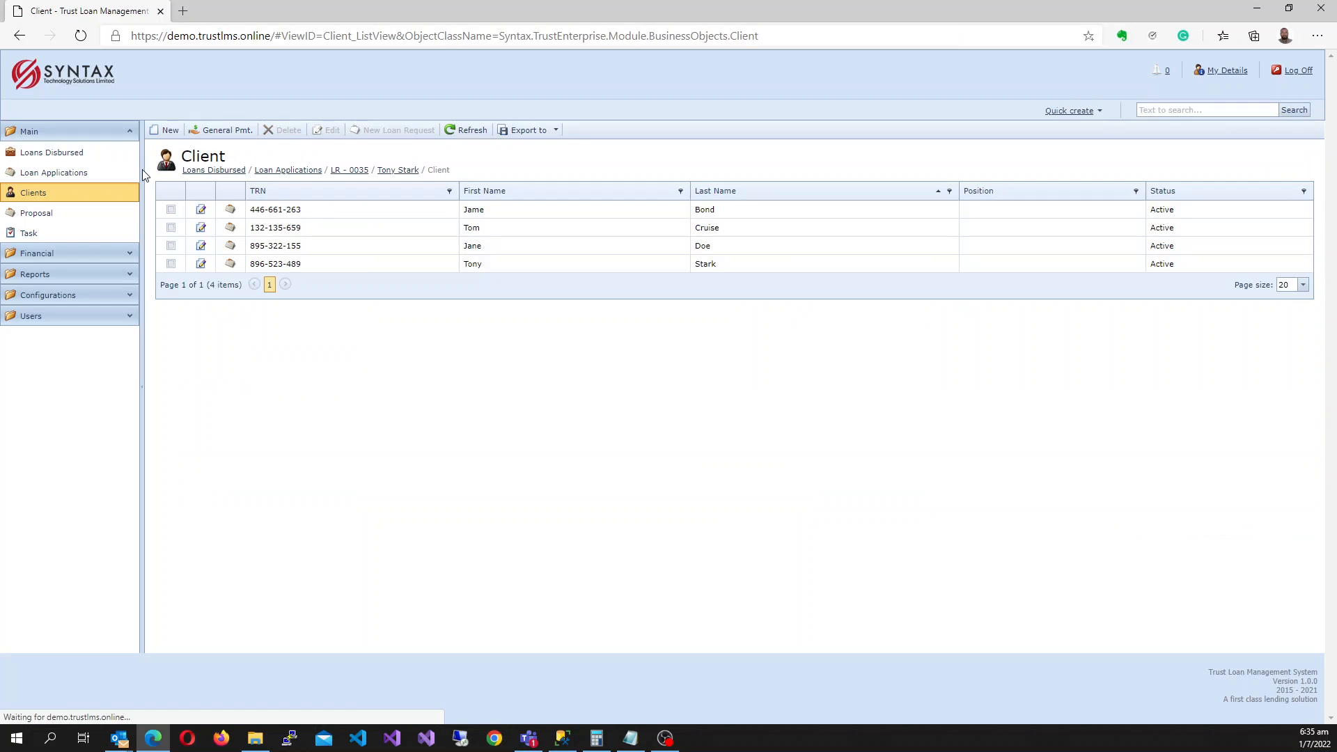
Start a blank client record and view its Loans and Loans Securing sections.
left_click(170, 130)
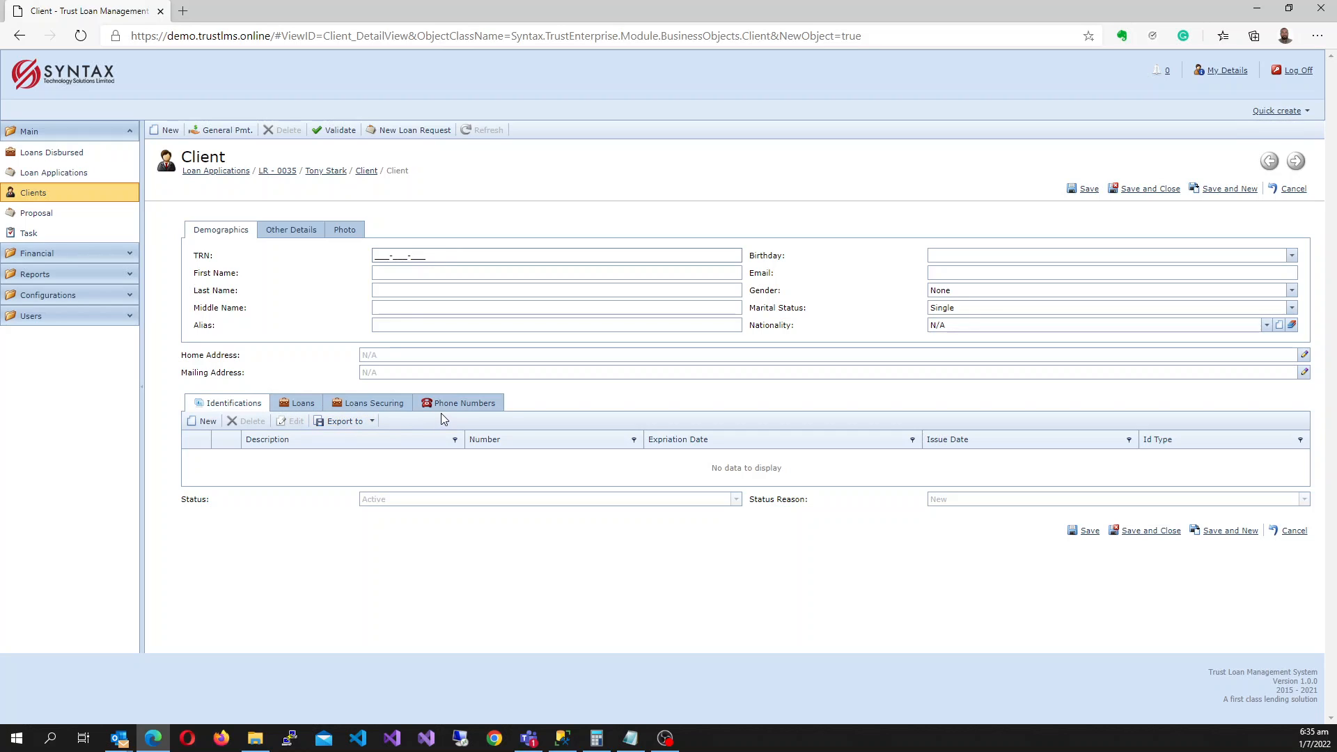
left_click(315, 410)
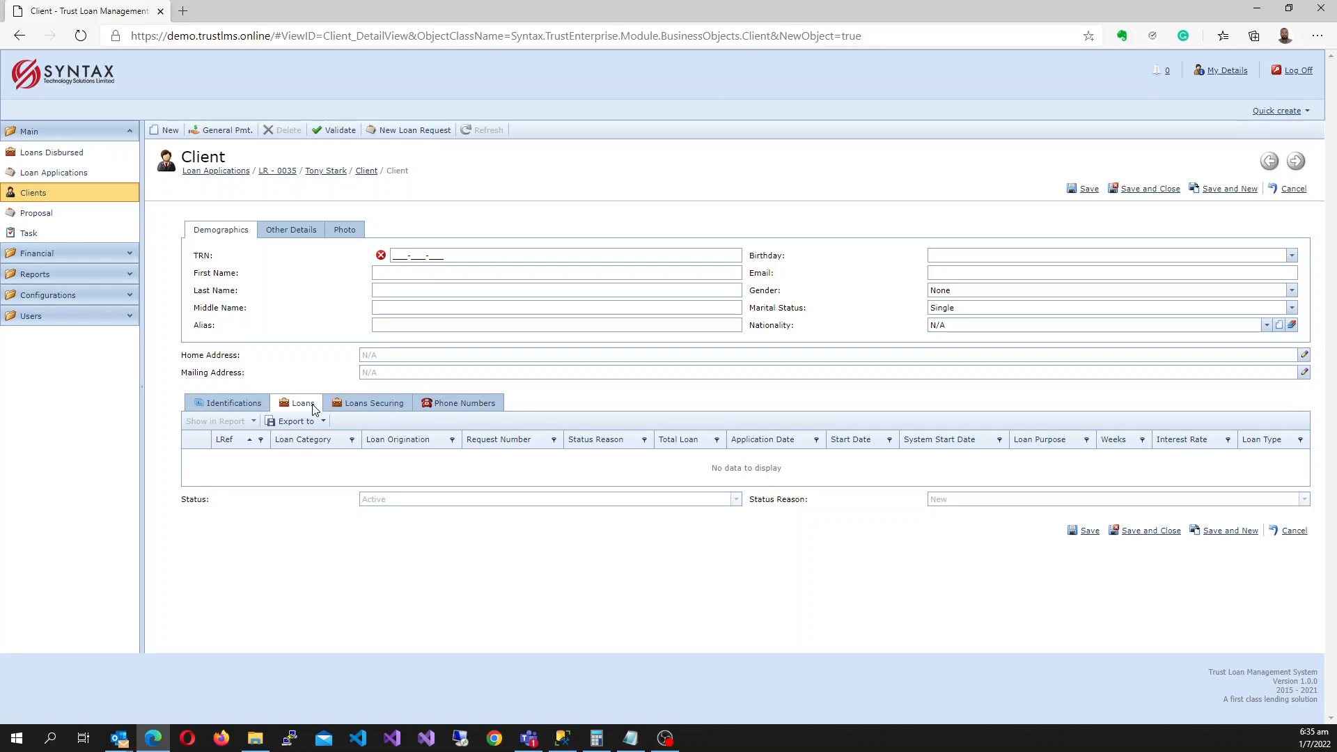
left_click(361, 406)
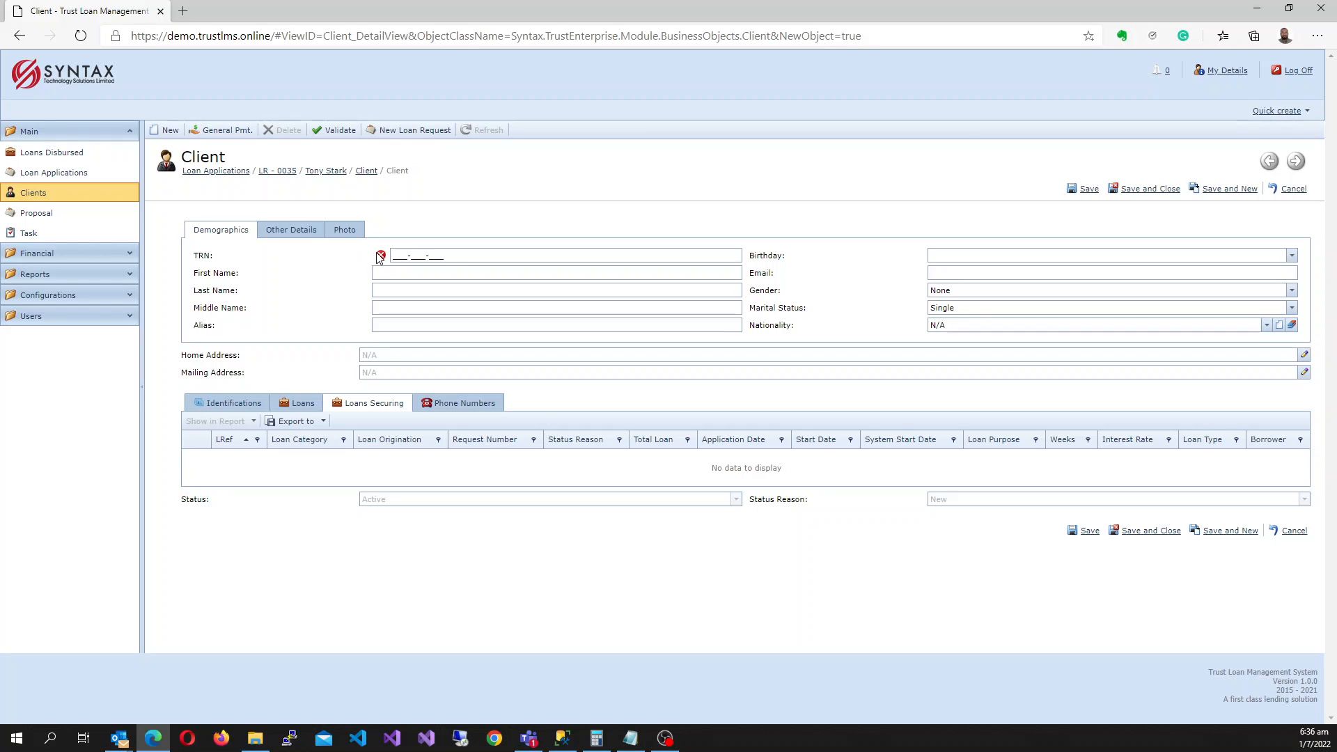
Enter the client's TRN and set the birthday to 7/11/1990.
left_click(399, 255)
left_click(1298, 257)
left_click(1293, 258)
left_click(977, 336)
left_click(994, 258)
key("BackSpace")
key("BackSpace")
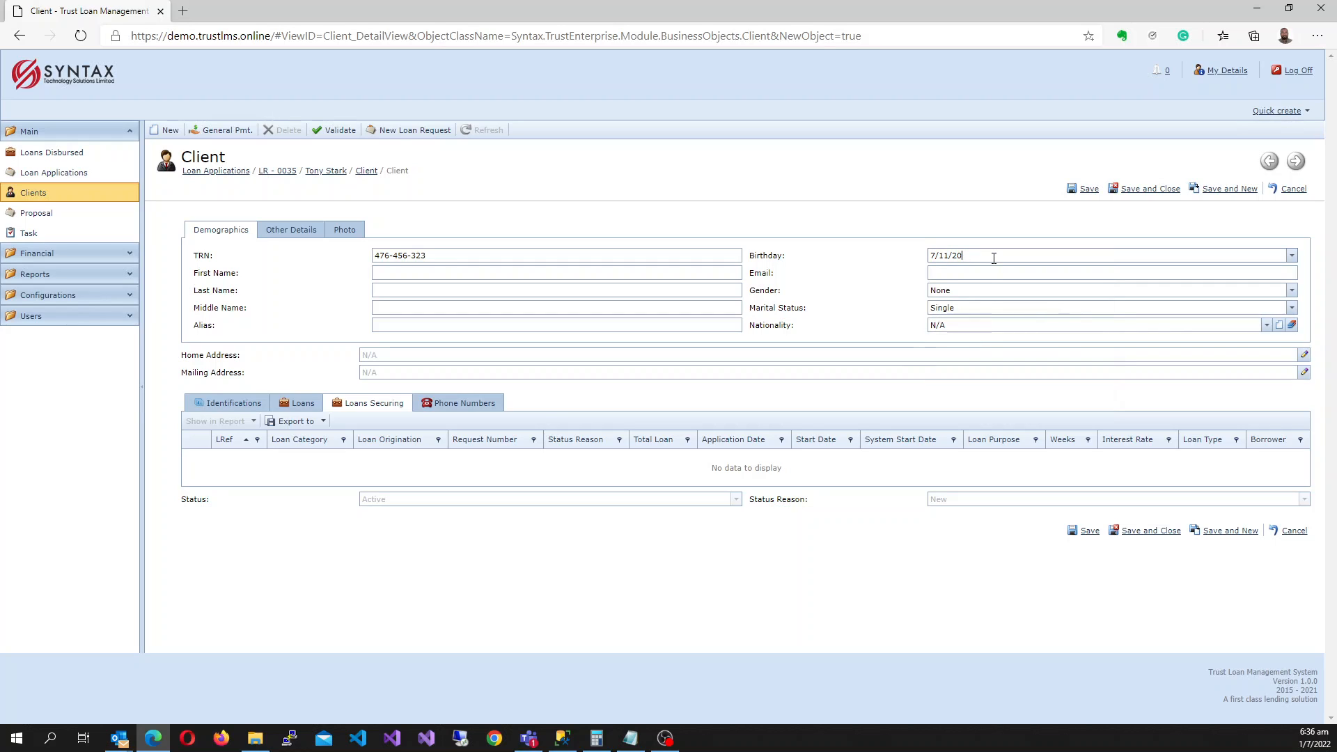
type("1990")
left_click(1017, 273)
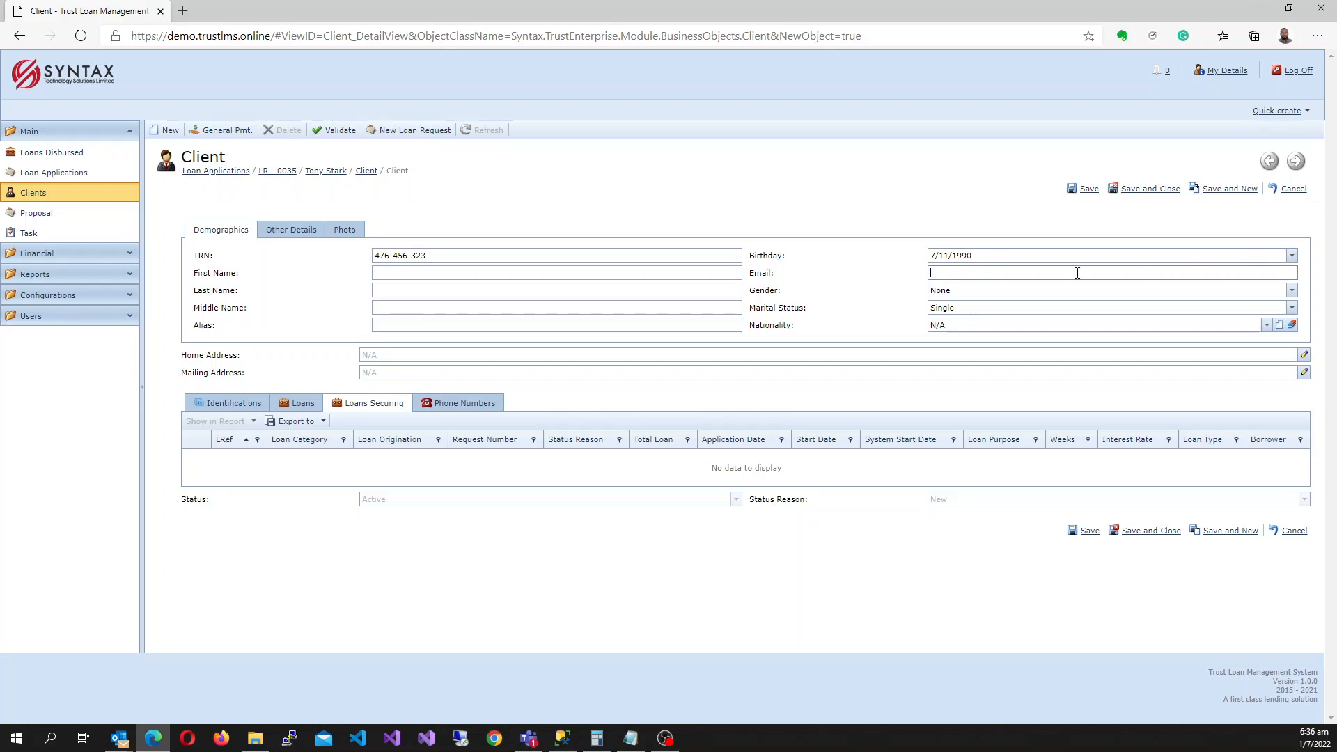
Set gender to Female and enter the client's first, last, middle and maiden names and alias.
left_click(1292, 290)
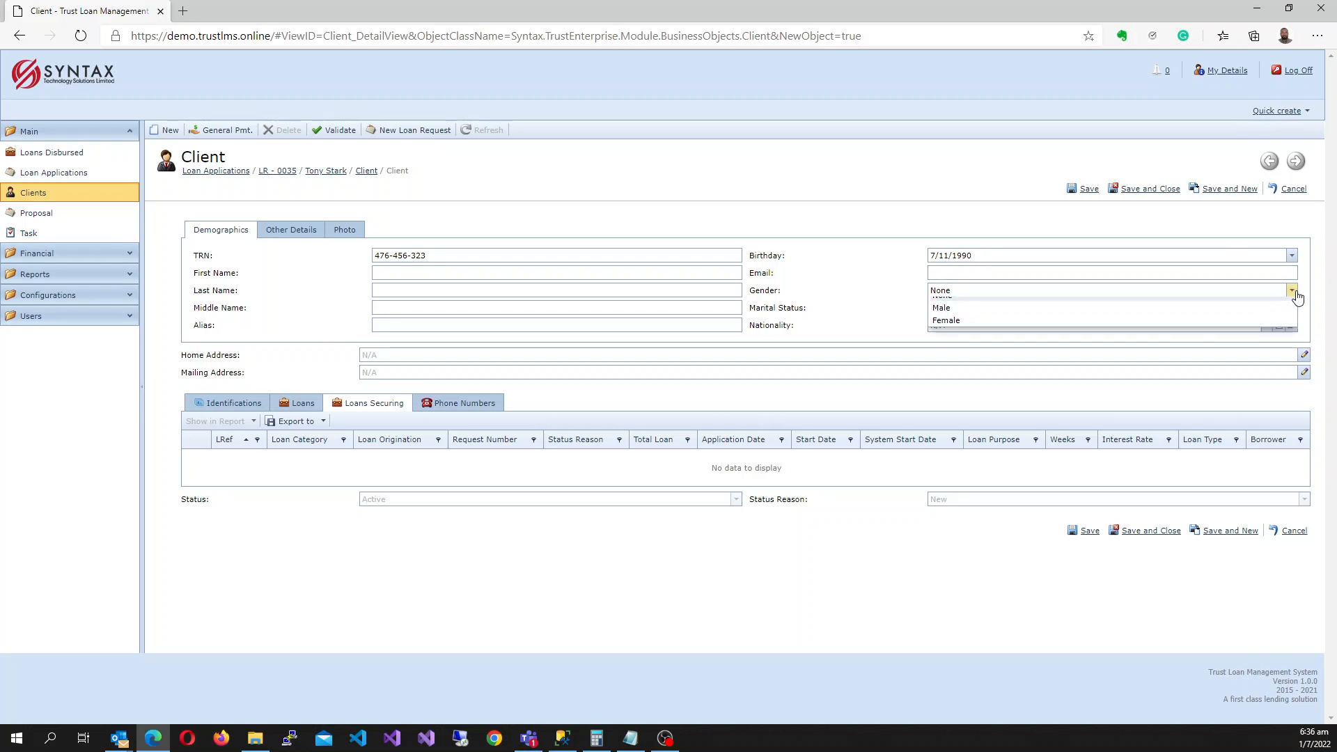
left_click(958, 328)
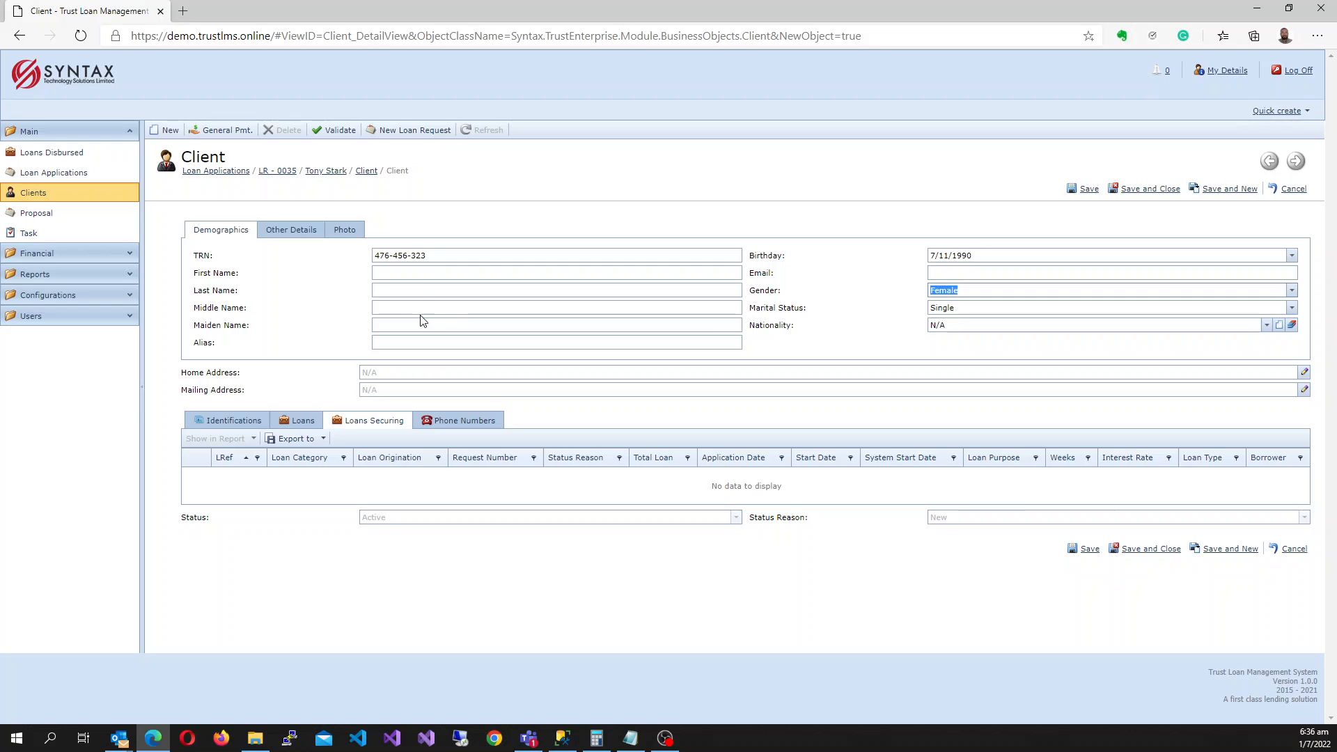
left_click(407, 272)
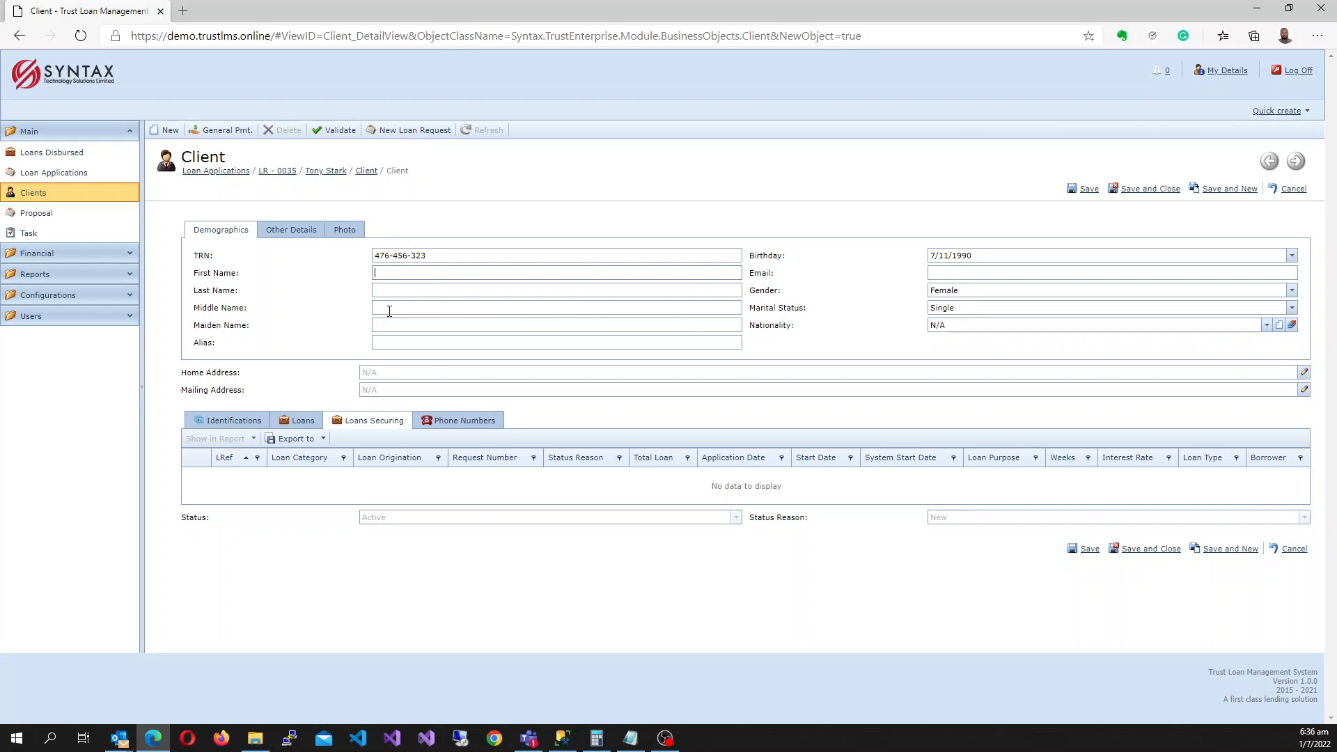
key("Tab")
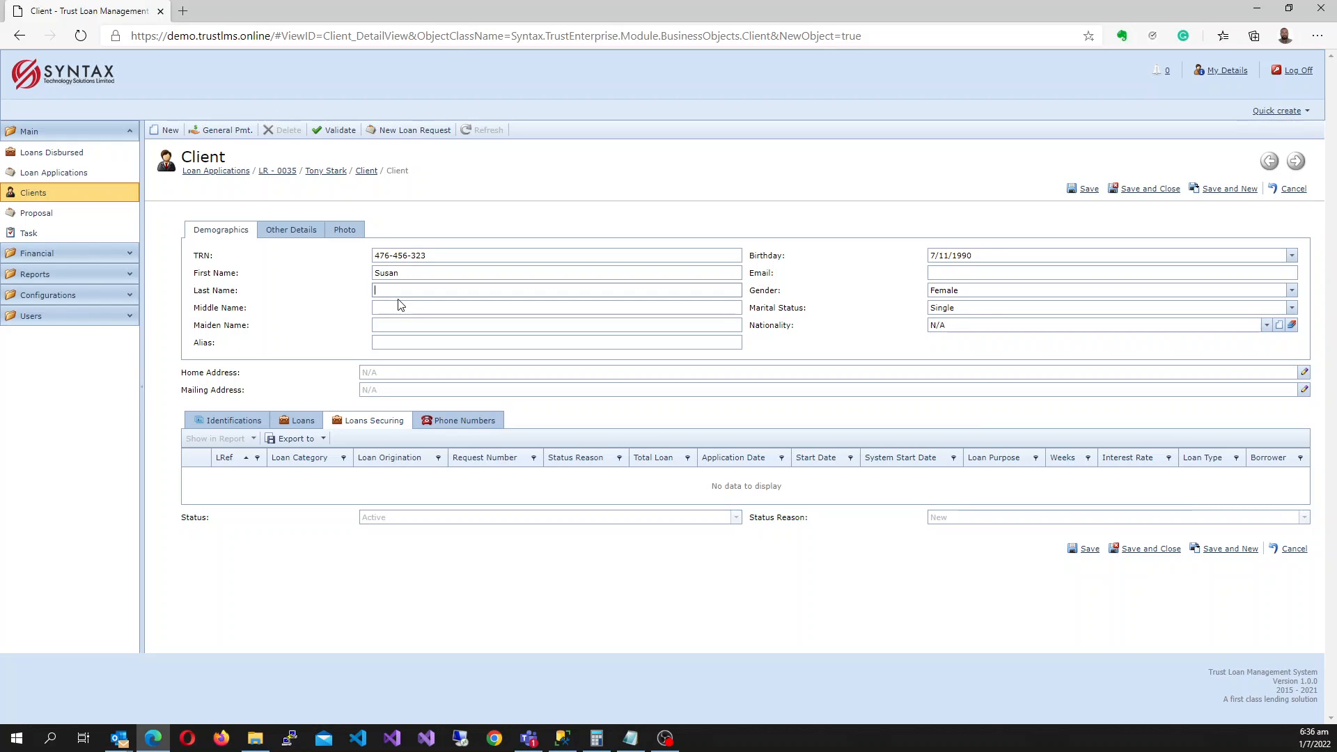
key("Tab")
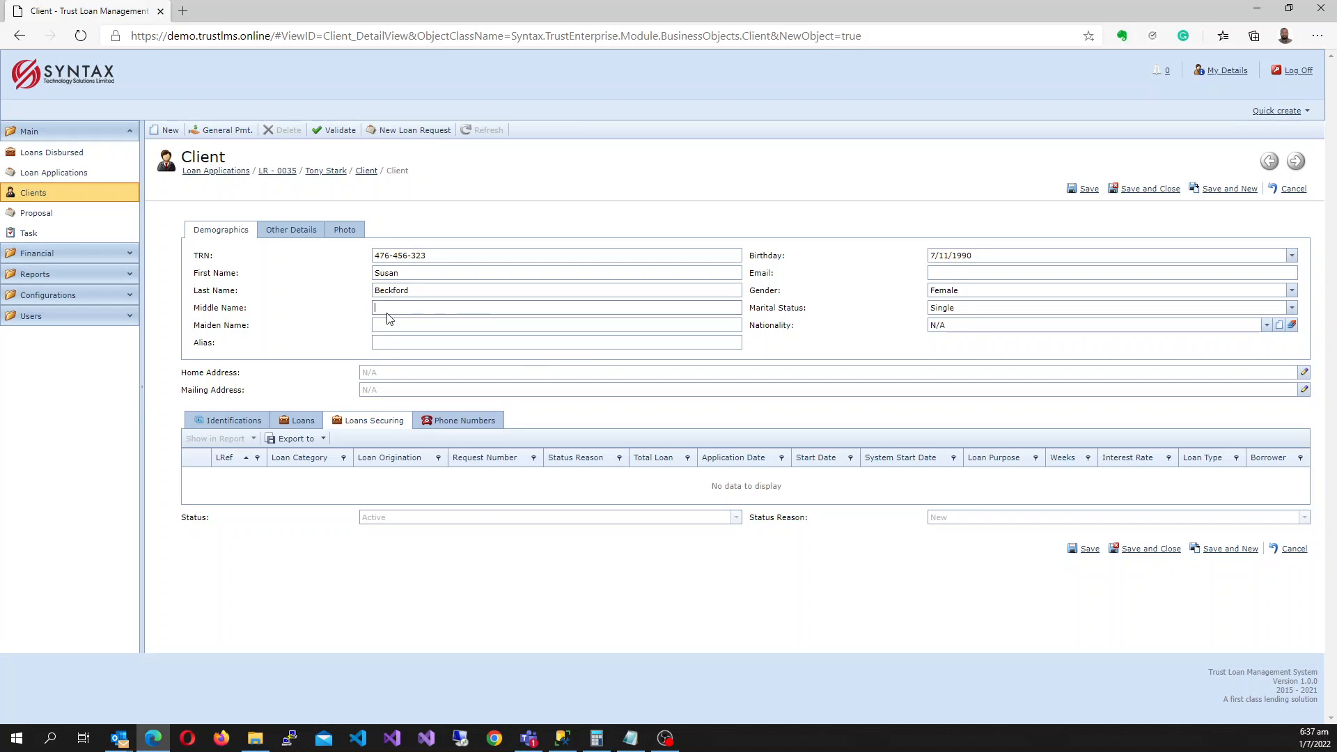
left_click(383, 325)
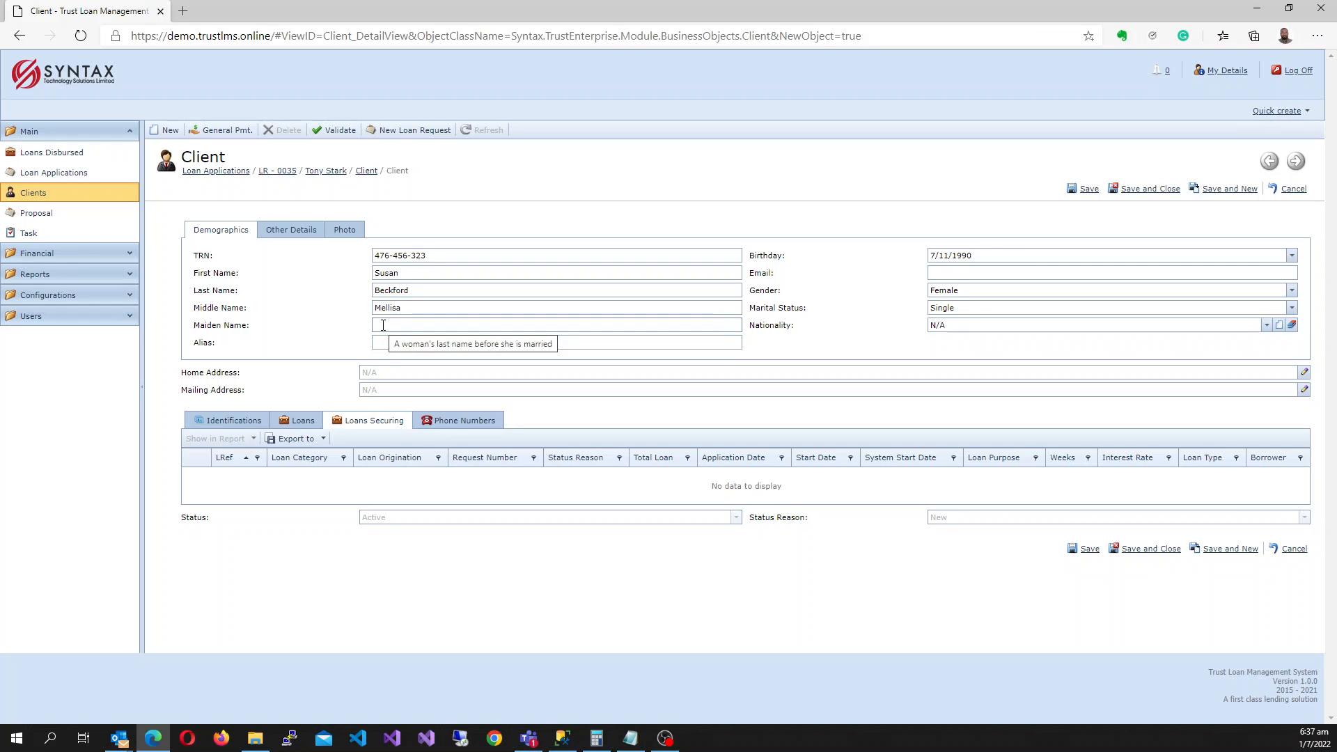
type("Brant")
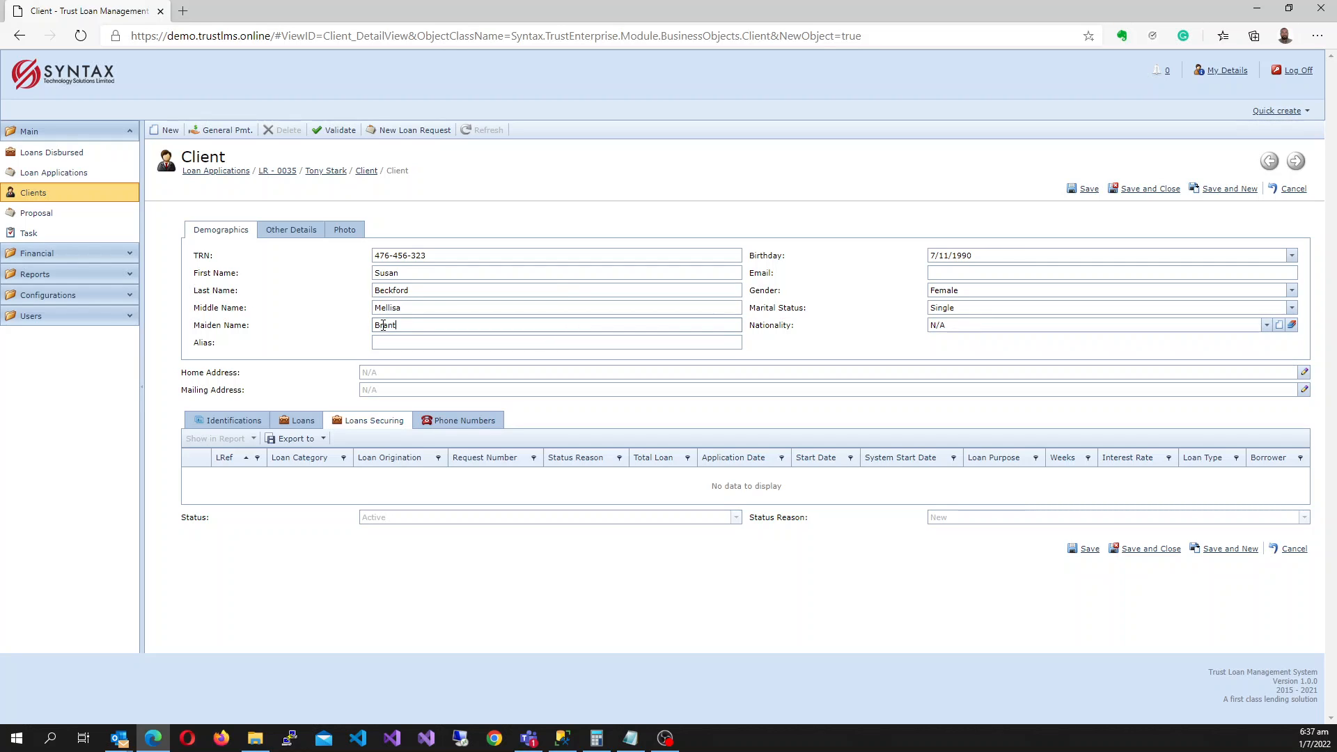
left_click(661, 346)
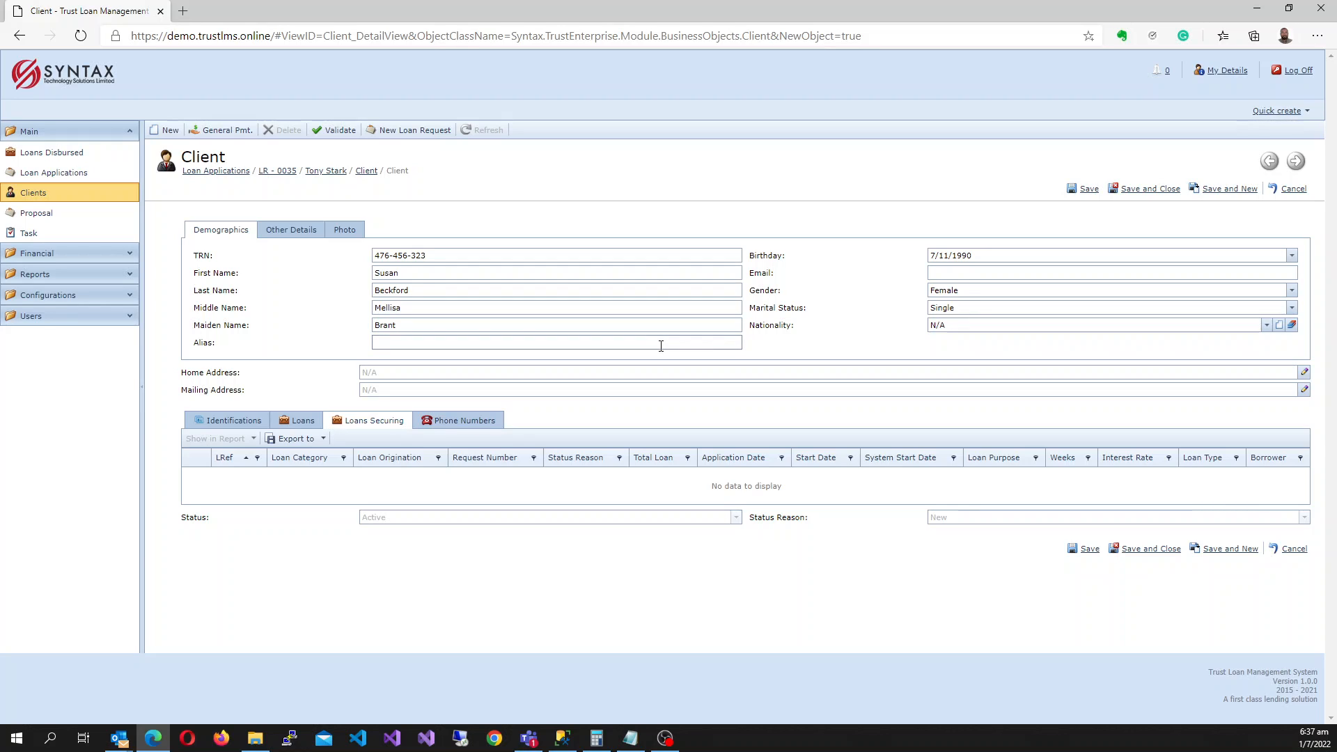
type("Be")
Set the home address country to Jamaica and parish to Kingston.
left_click(1302, 376)
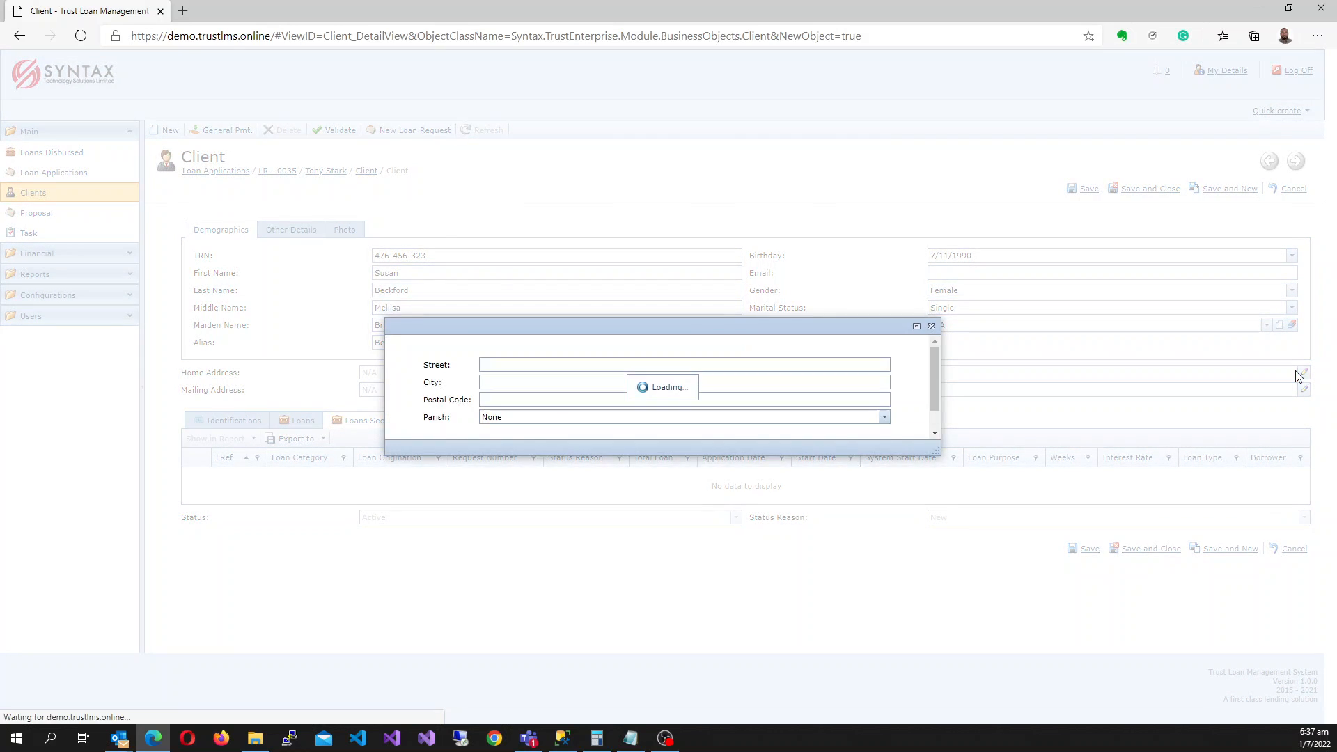
left_click(633, 427)
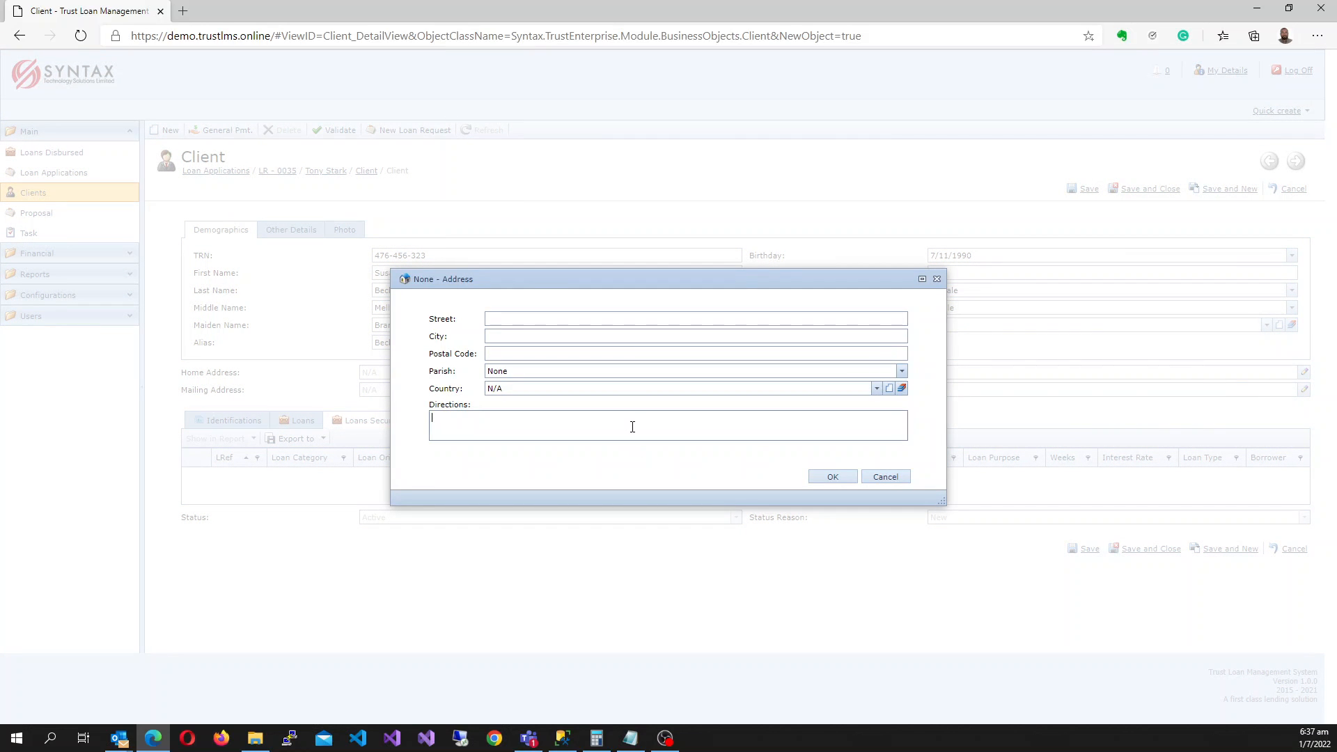
left_click(877, 388)
left_click(507, 415)
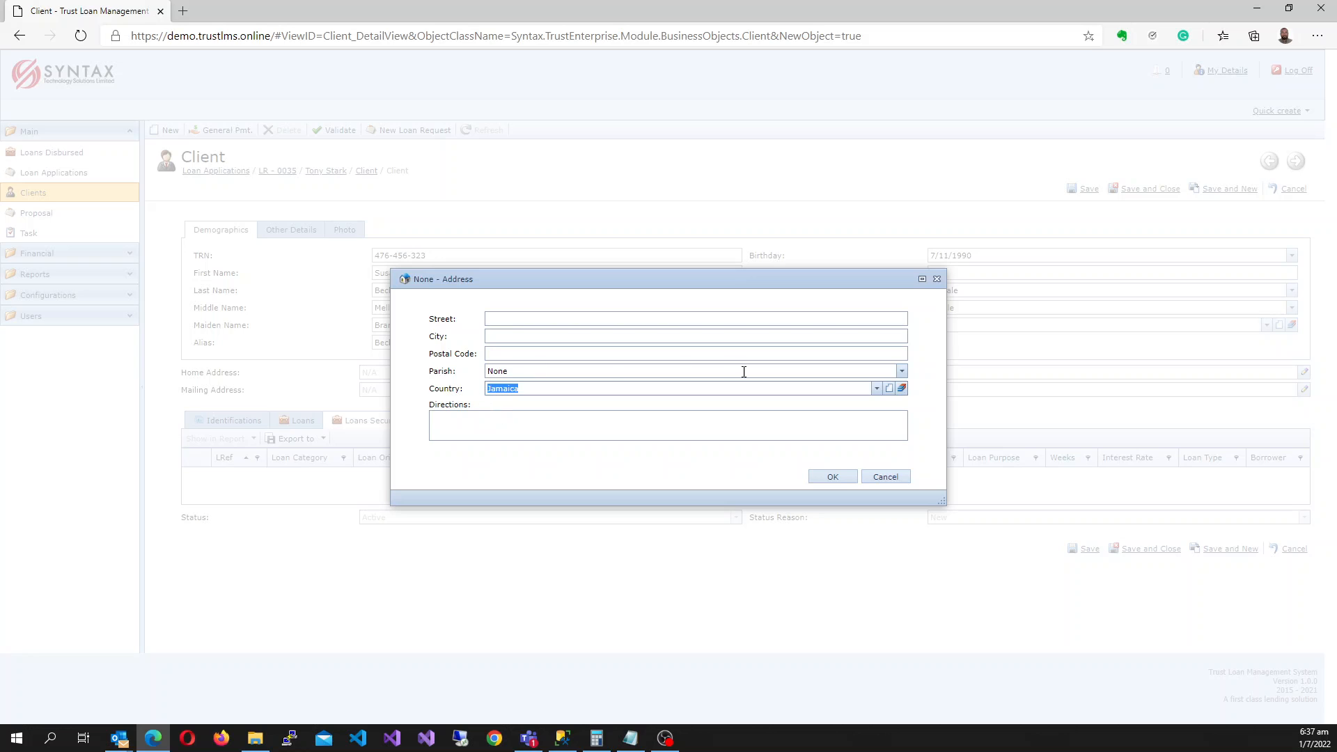
left_click(901, 372)
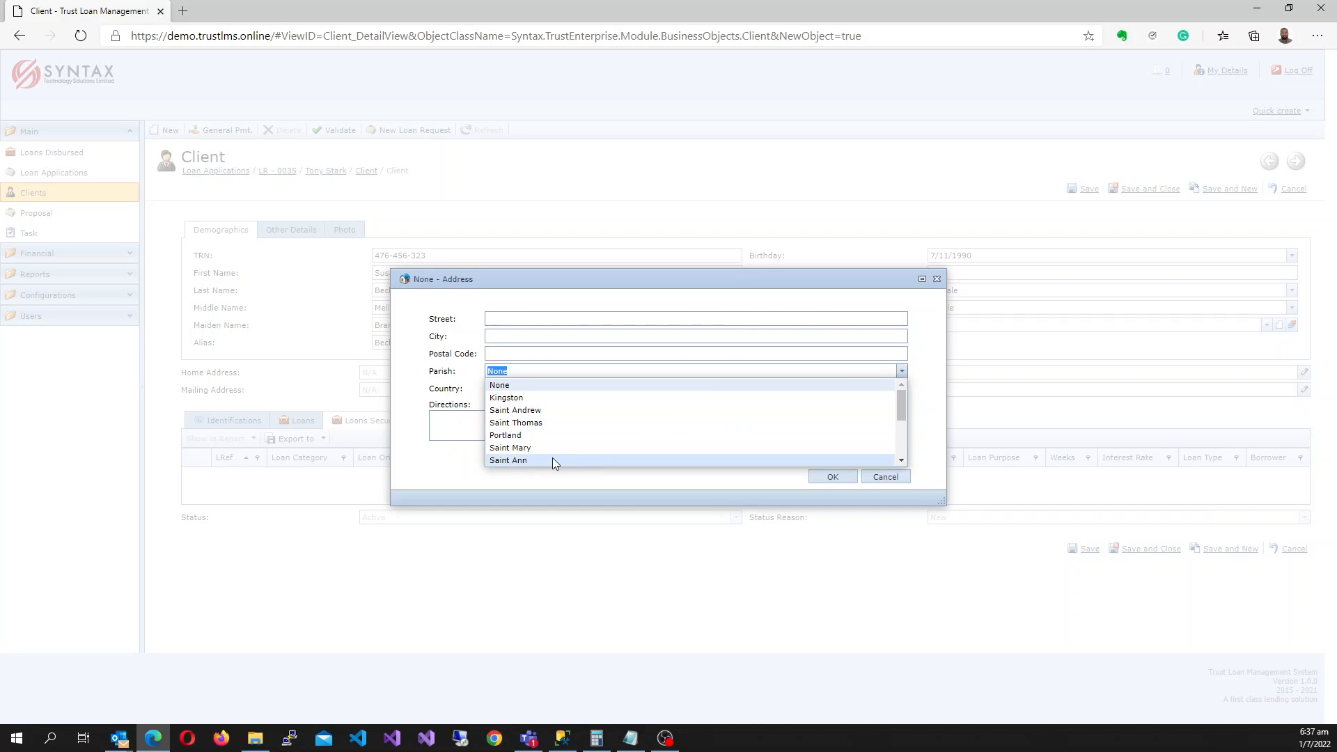
left_click(543, 399)
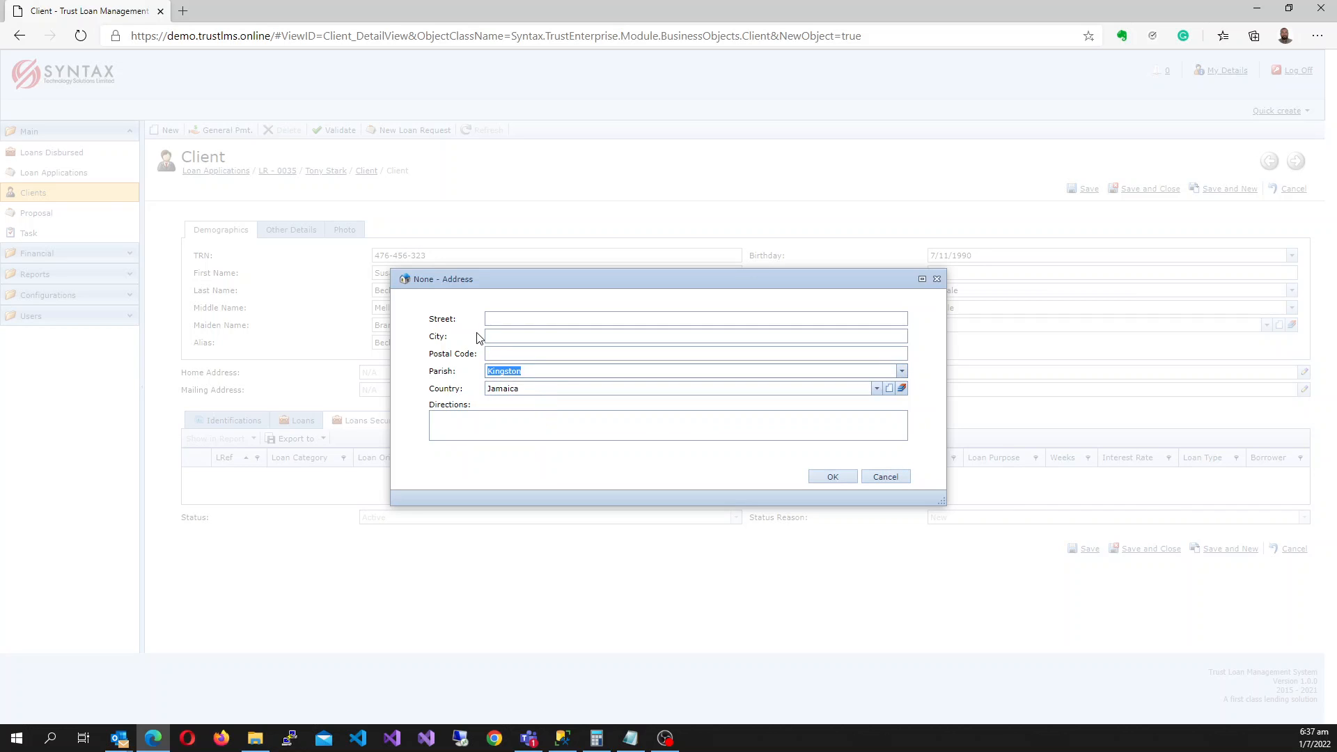
Enter the street name, correct its typo, add directions, and confirm the address.
left_click(508, 319)
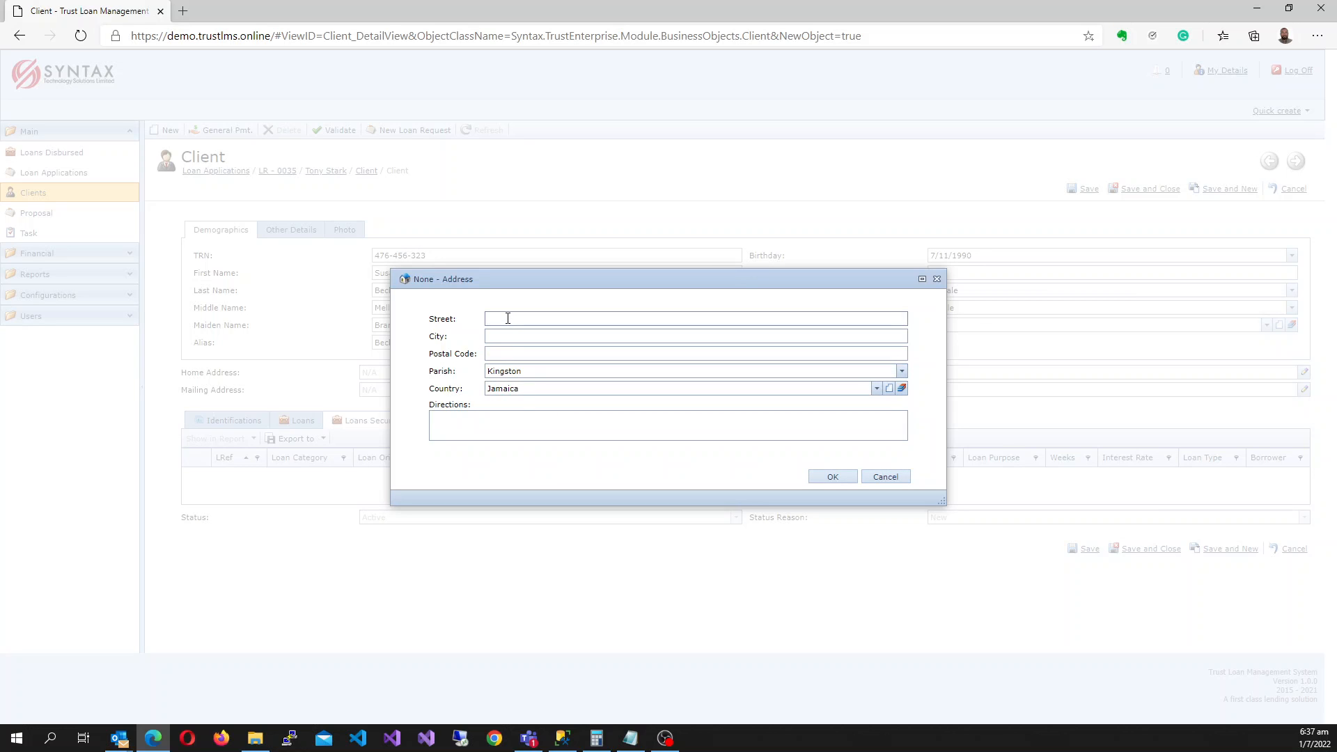
type("Some wheree street")
triple_click(538, 321)
left_click(538, 318)
key("BackSpace")
left_click(746, 429)
type("some directions")
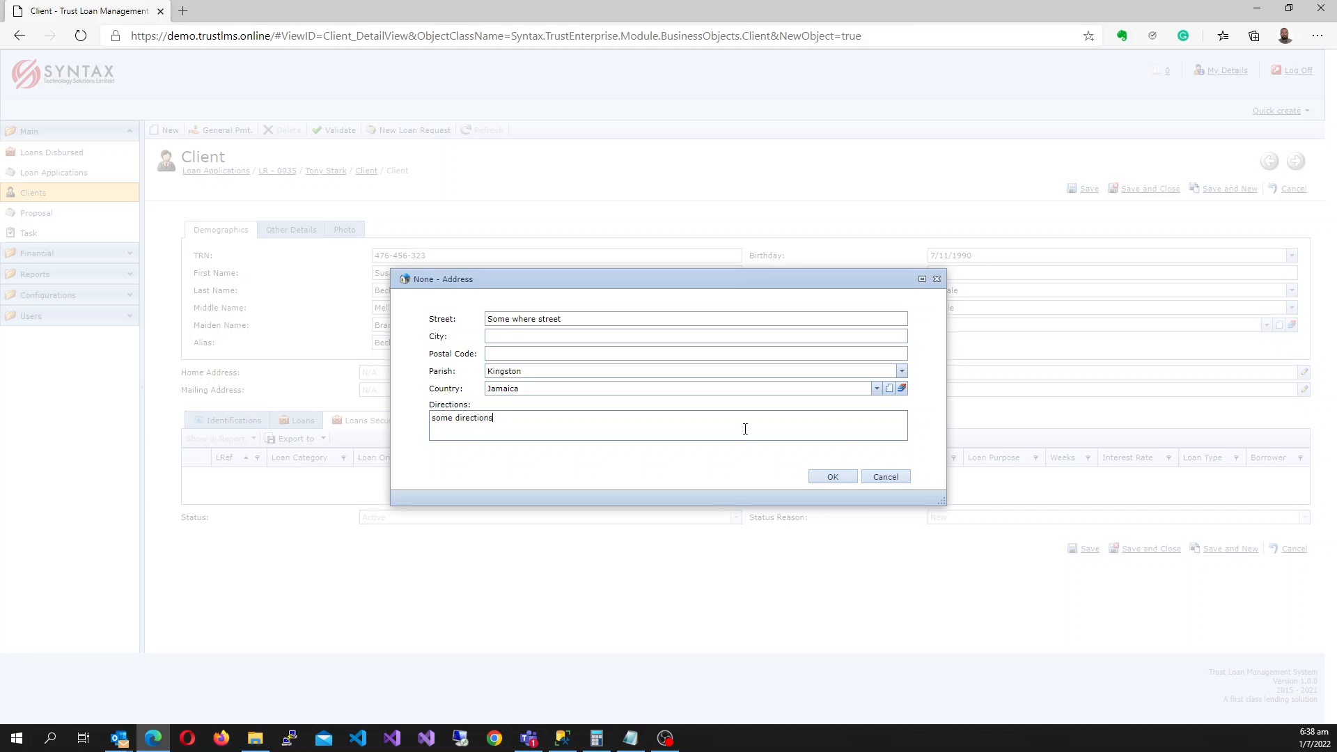
left_click(821, 476)
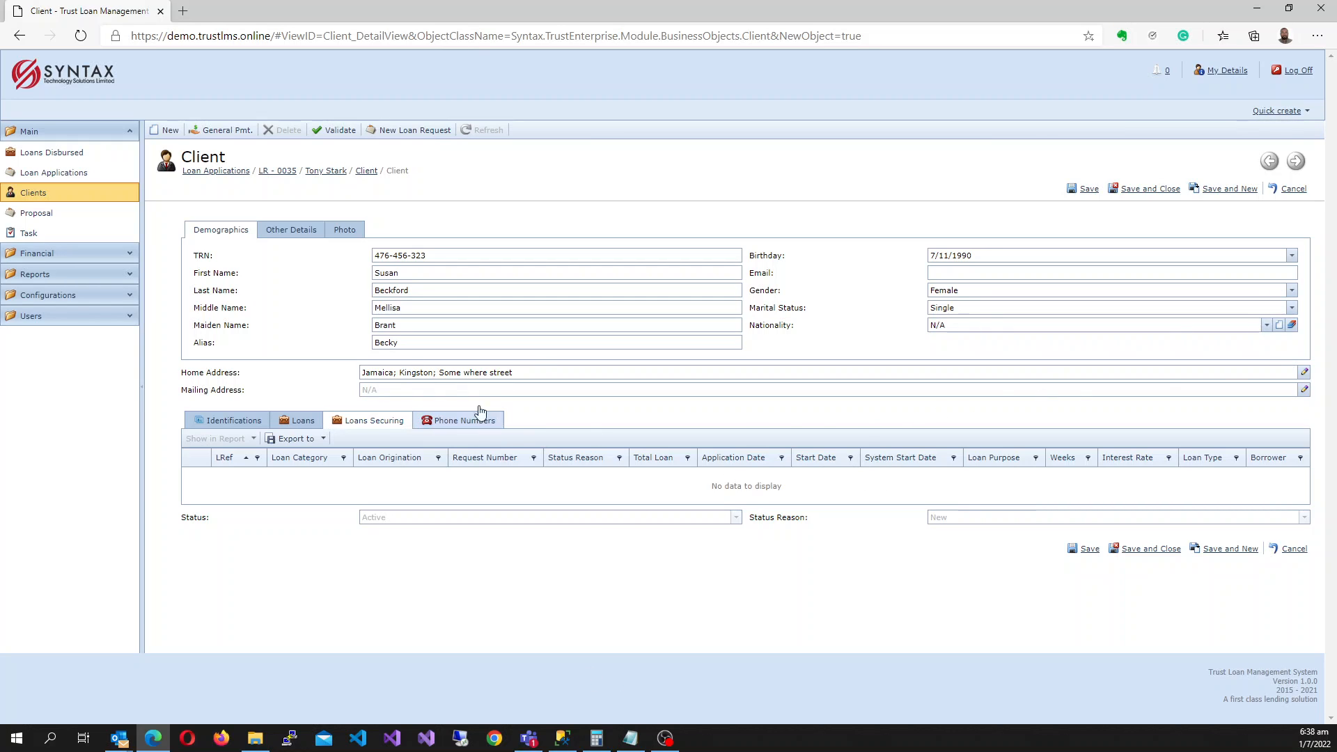
Switch to the client's Other Details section and place the cursor in the NIS field.
left_click(290, 230)
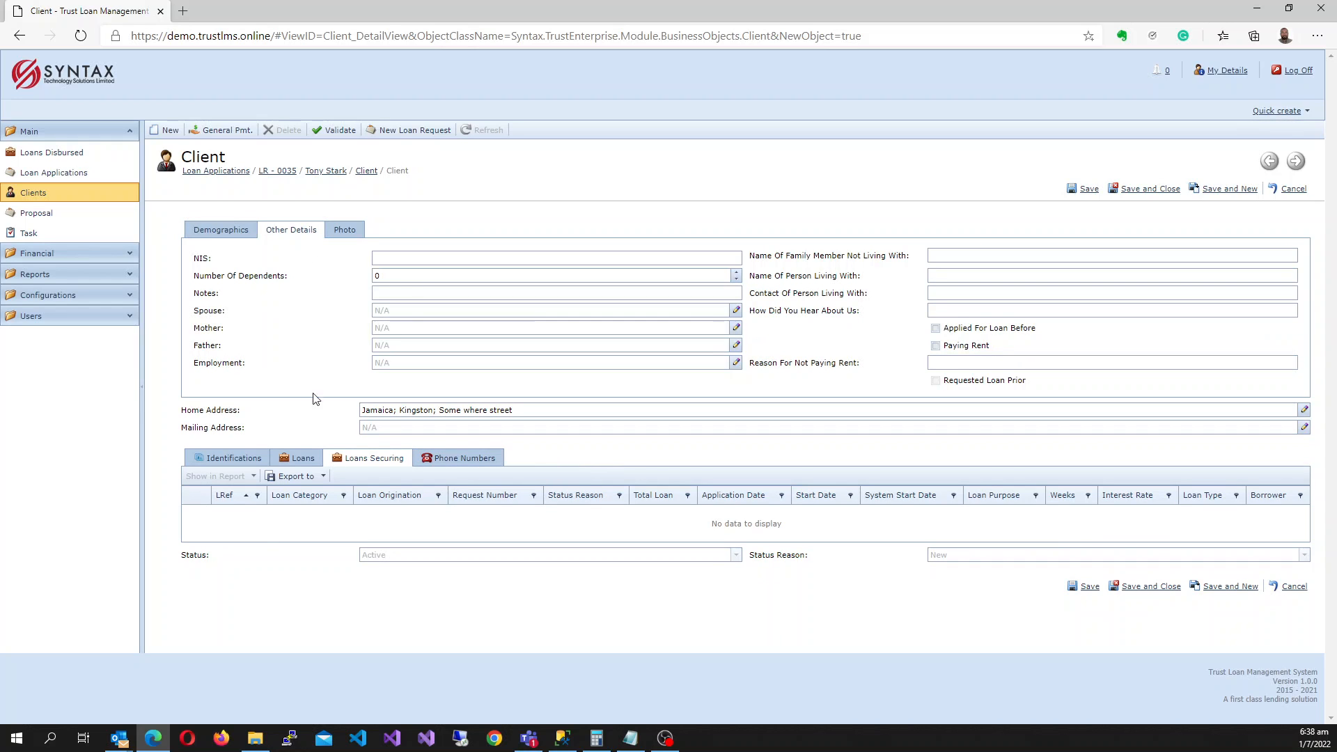
left_click(428, 258)
Start a spouse relative record and attach a photo from the Pictures folder.
left_click(736, 310)
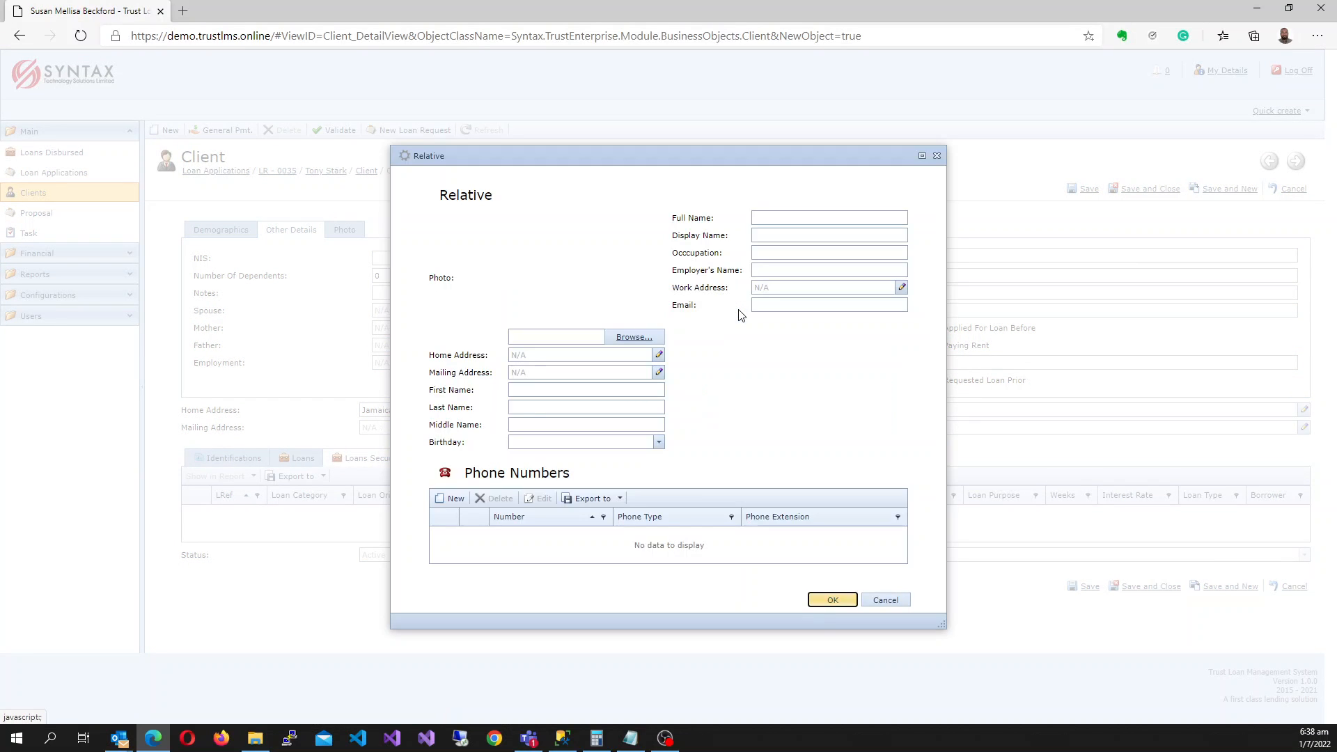
left_click(630, 337)
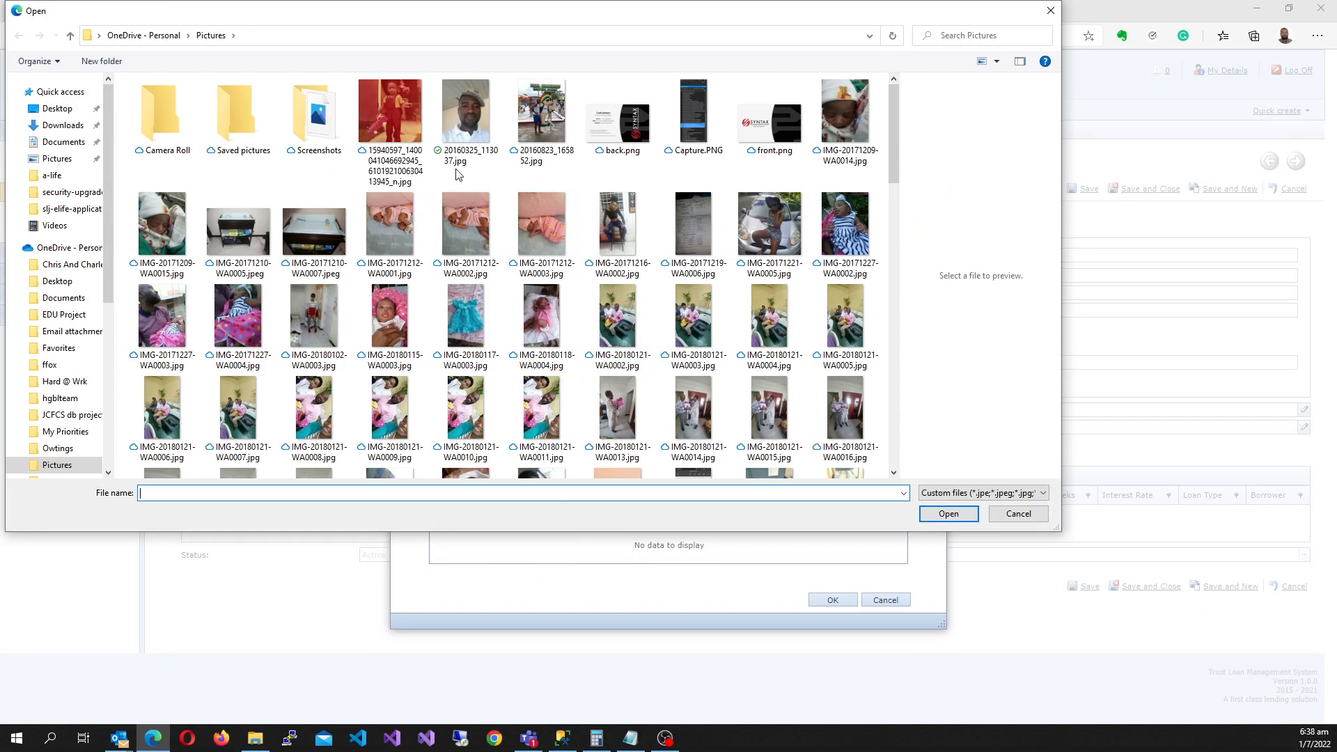
left_click(465, 115)
left_click(948, 514)
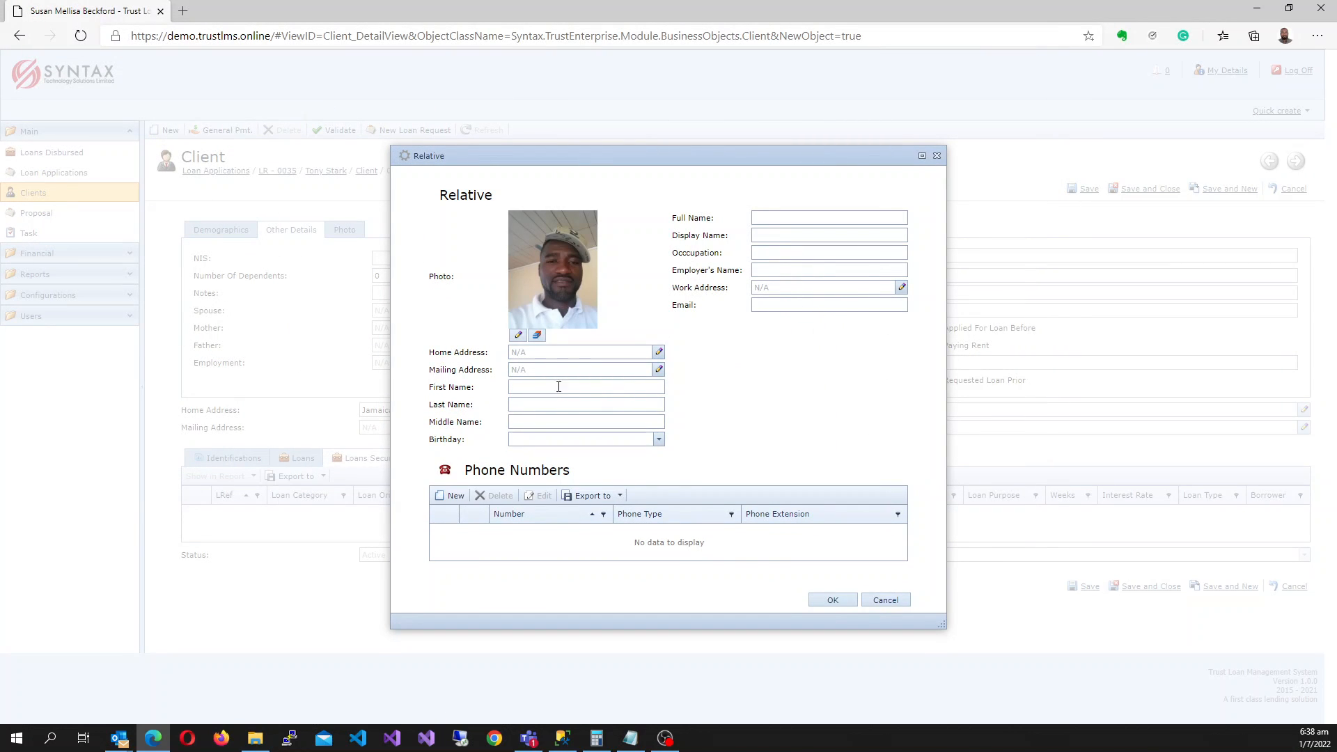
Enter the spouse's first and last names.
left_click(528, 390)
left_click(535, 401)
Add the relative's phone number with phone type Mobile.
left_click(451, 497)
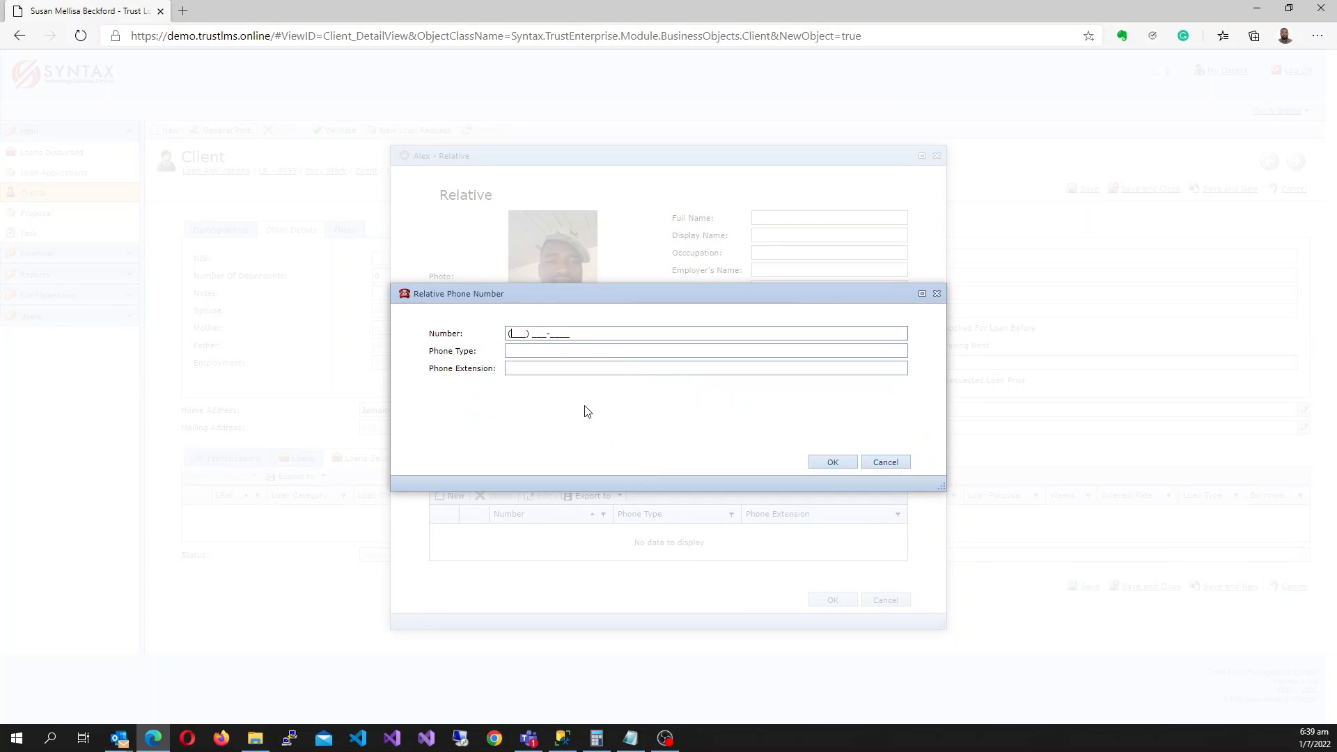
left_click(551, 354)
type("Mobile")
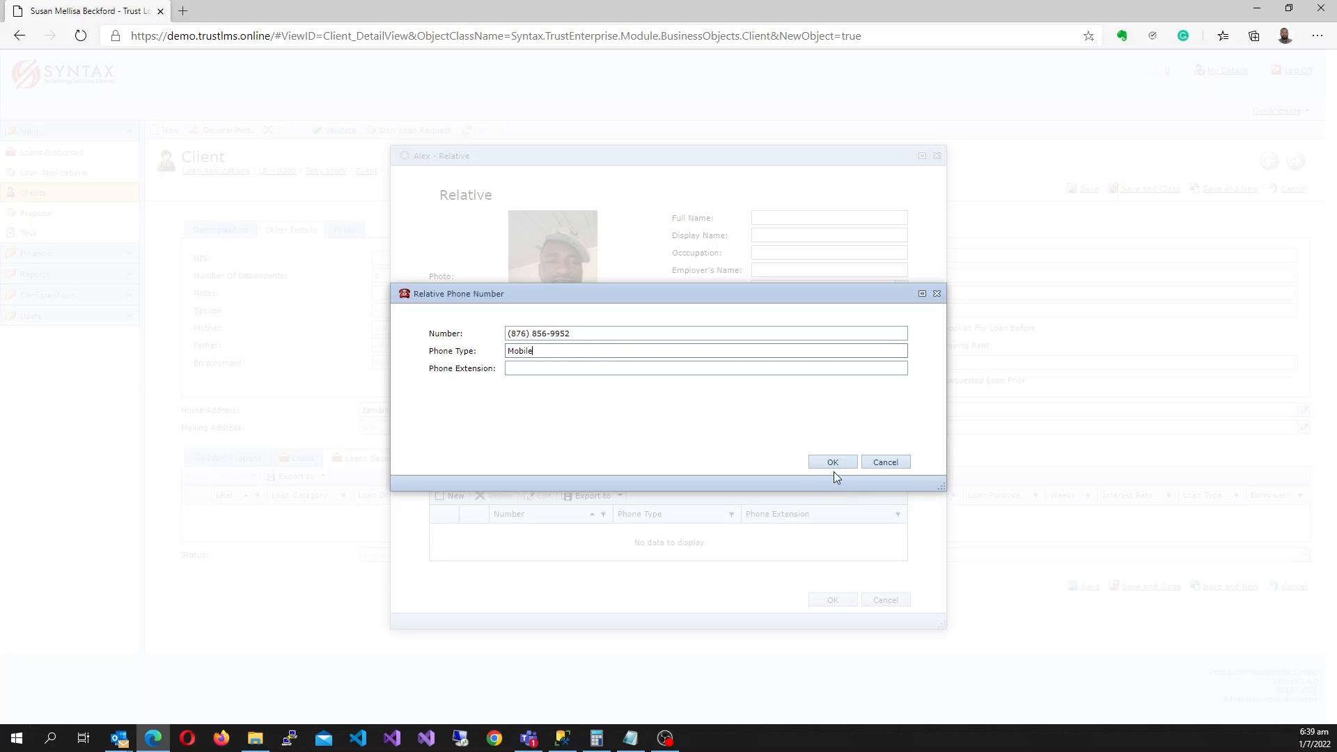
left_click(833, 463)
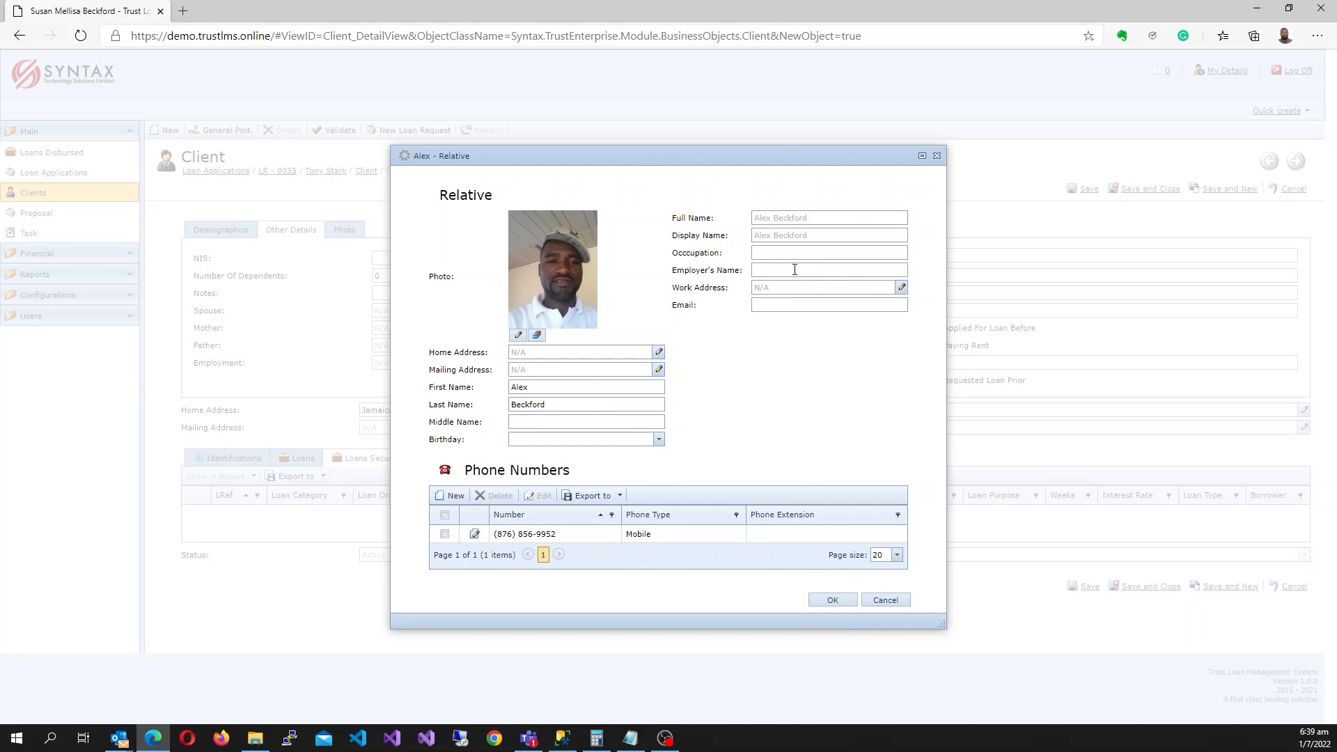
Leave the relative's work address unchanged and save the spouse relative to the client.
left_click(902, 288)
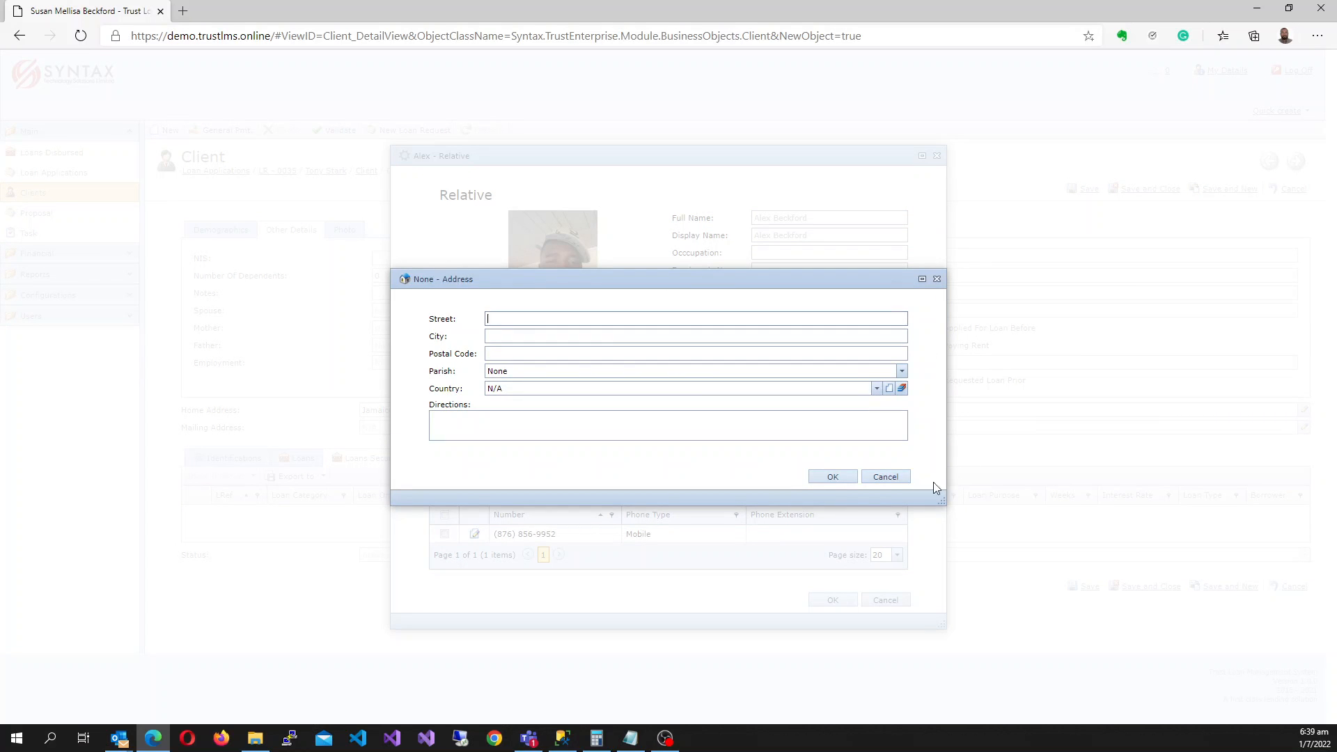
left_click(903, 479)
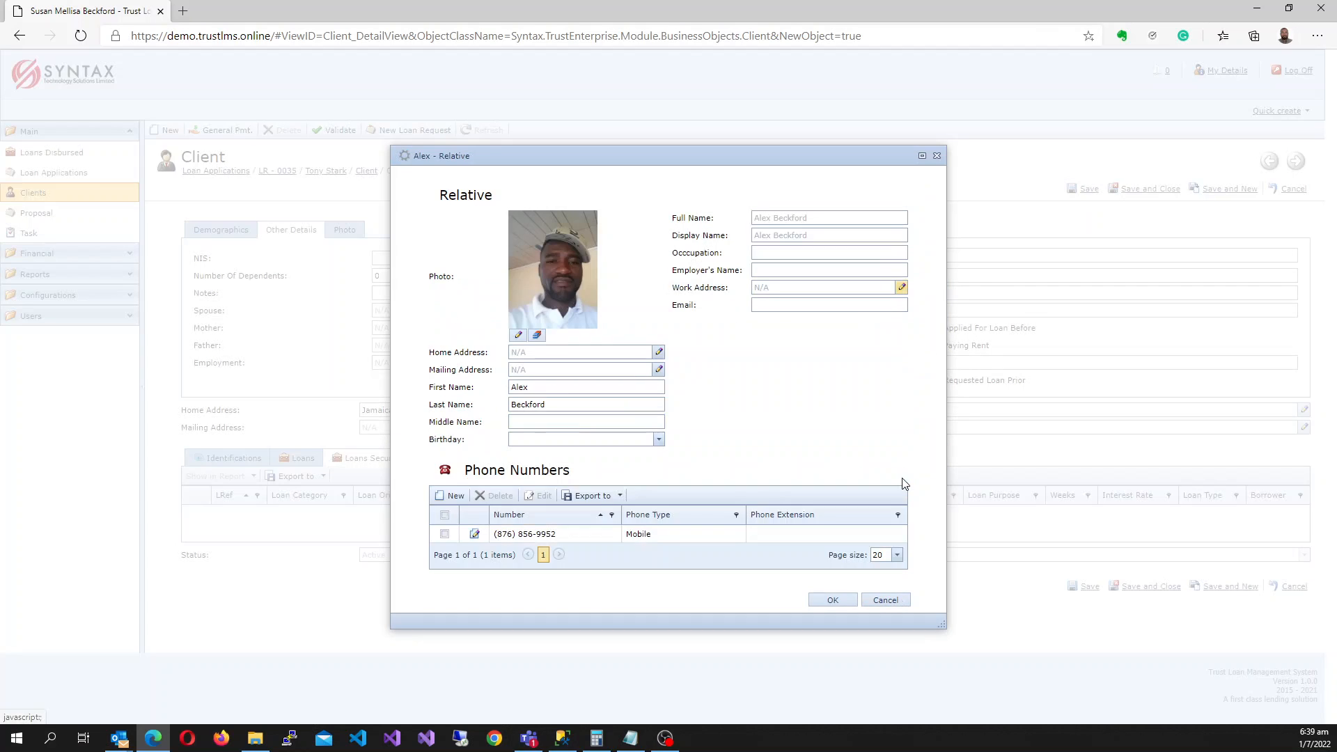
left_click(834, 601)
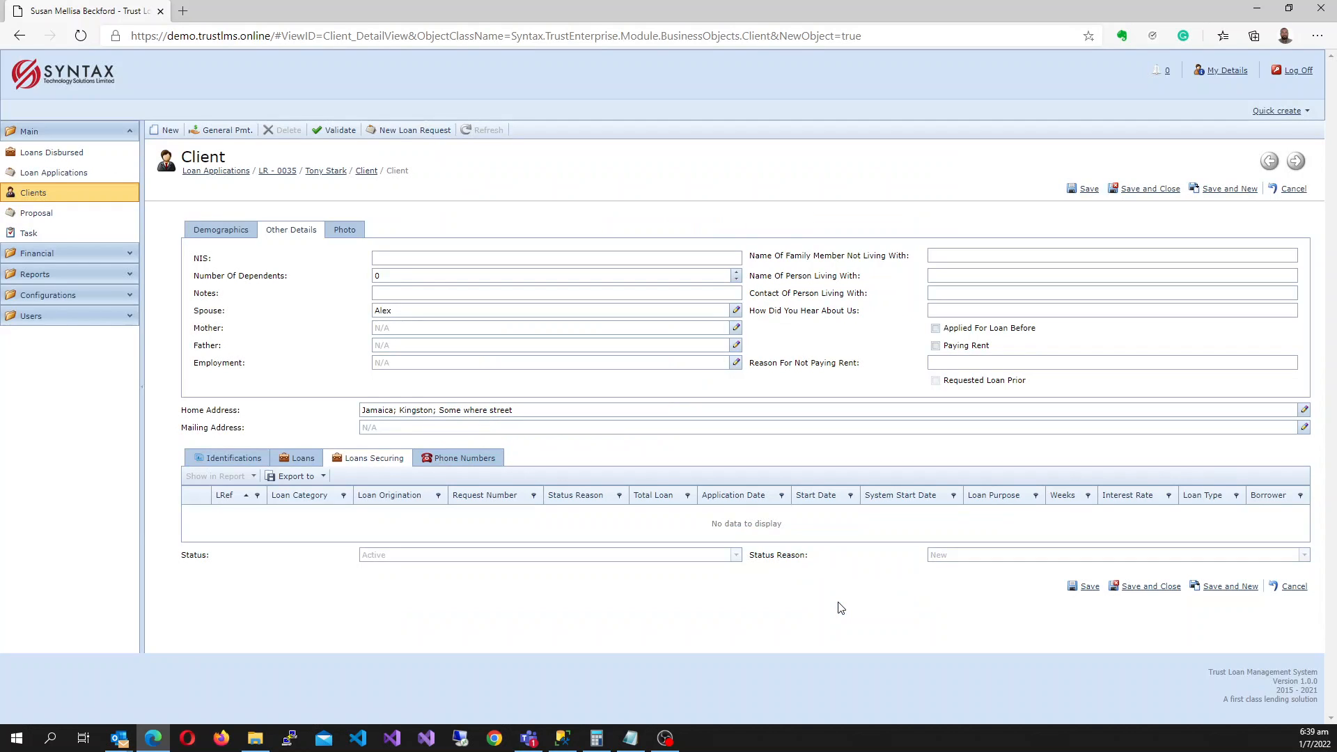
Attach the child-in-red-overalls jpg from Pictures as the client's photo.
left_click(347, 232)
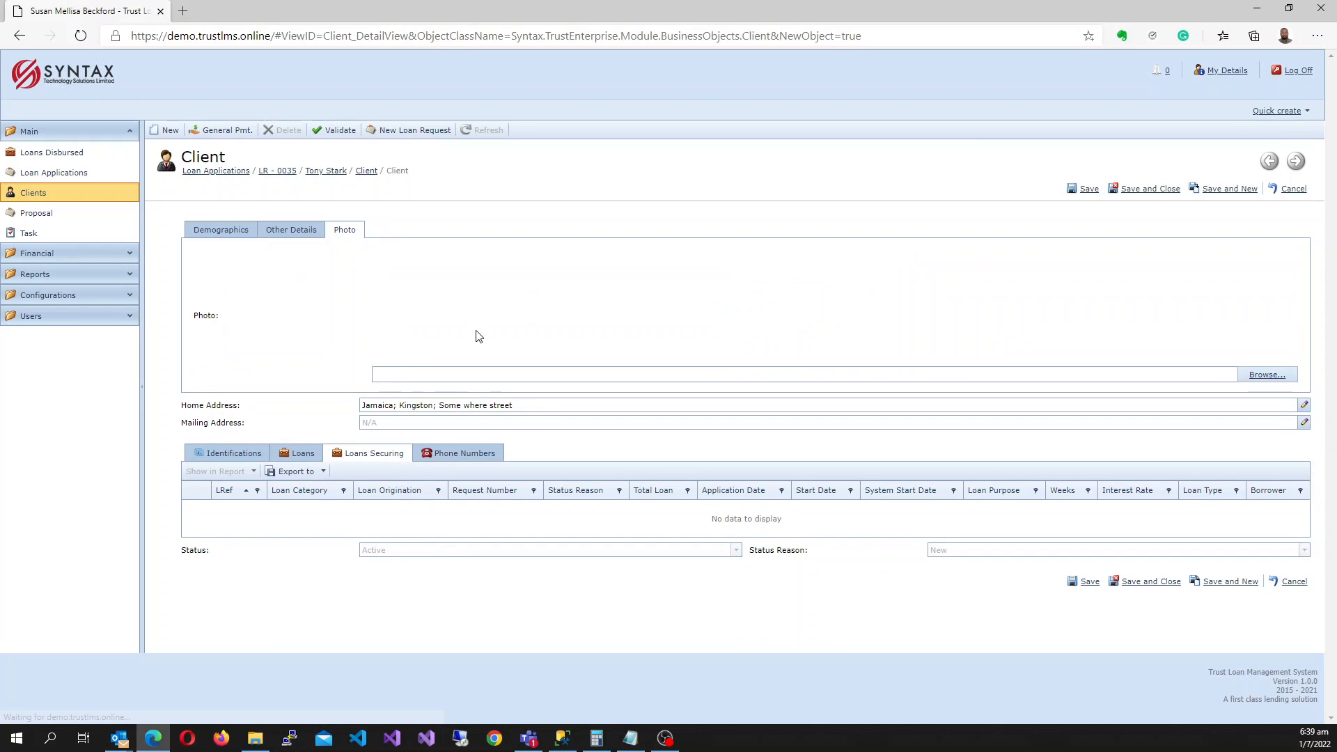
left_click(1267, 376)
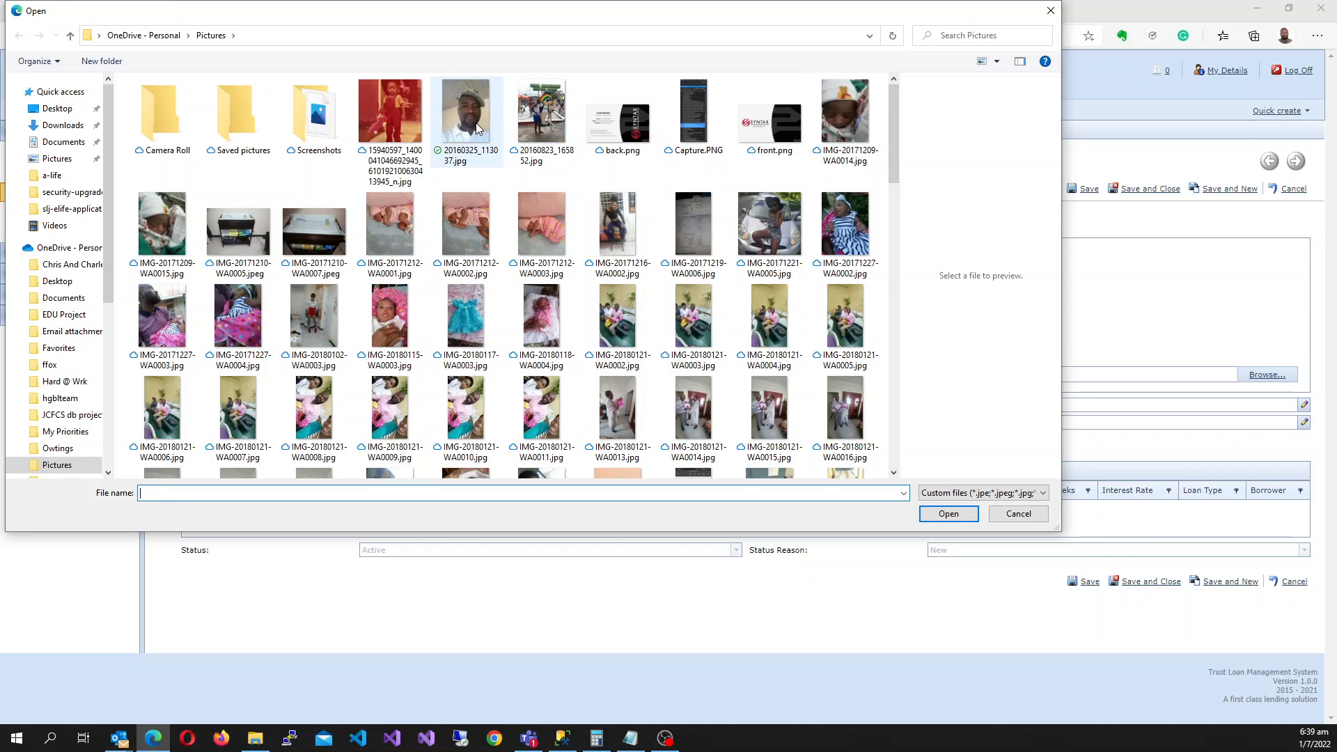
left_click(390, 114)
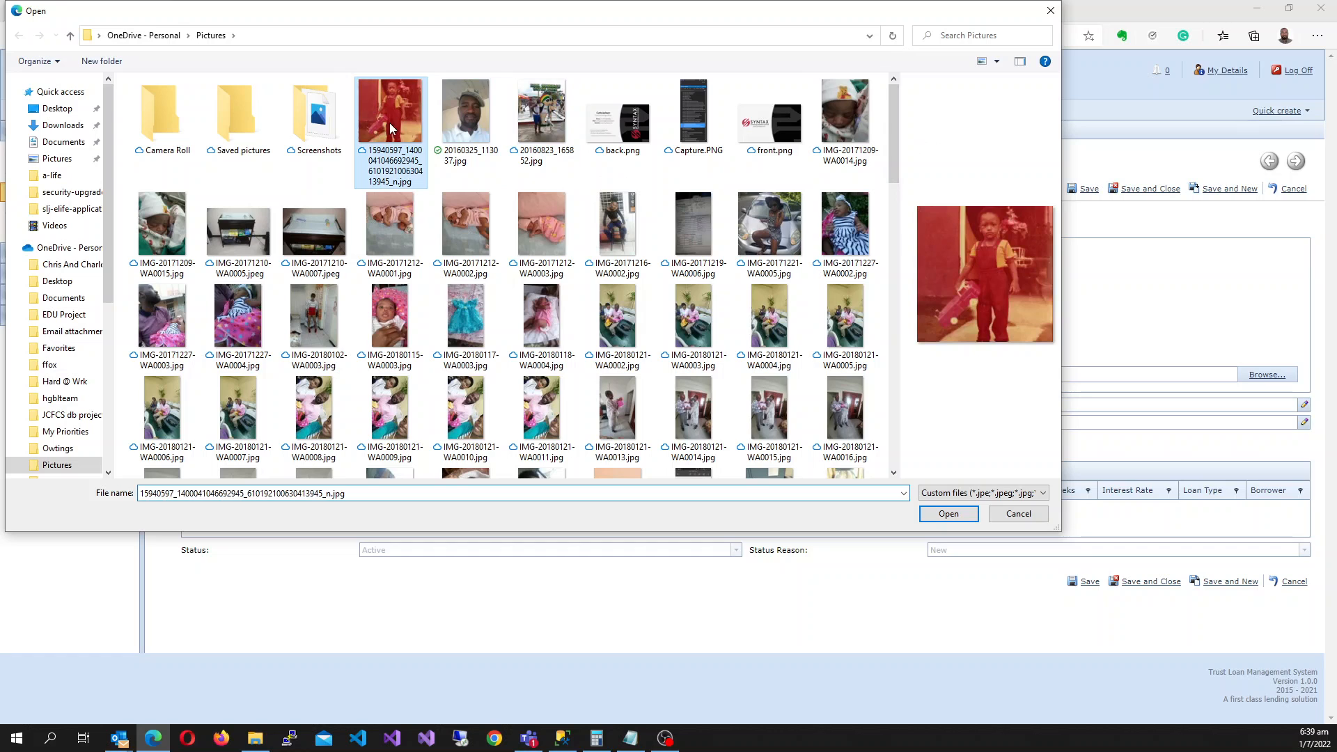
left_click(952, 517)
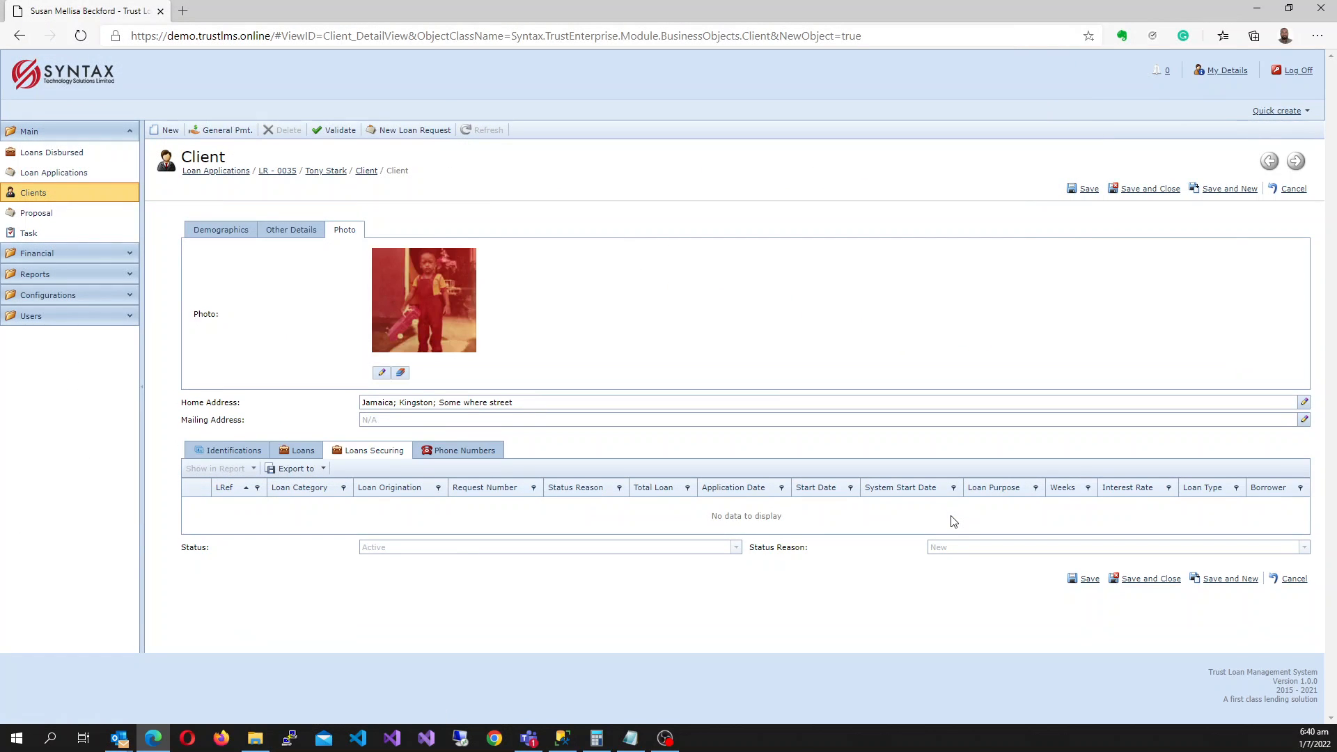
Start a new Driver's Licence identification for the client and enter the licence number.
left_click(221, 231)
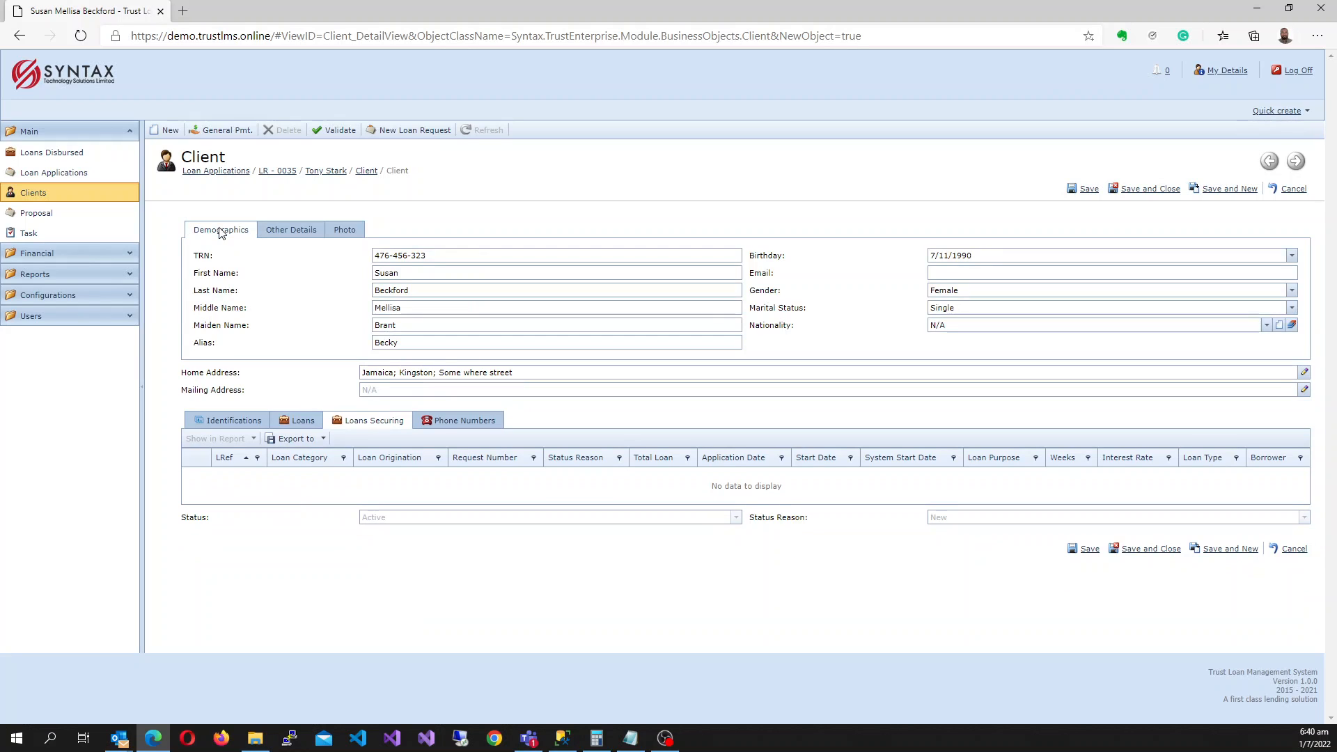
left_click(240, 419)
left_click(203, 441)
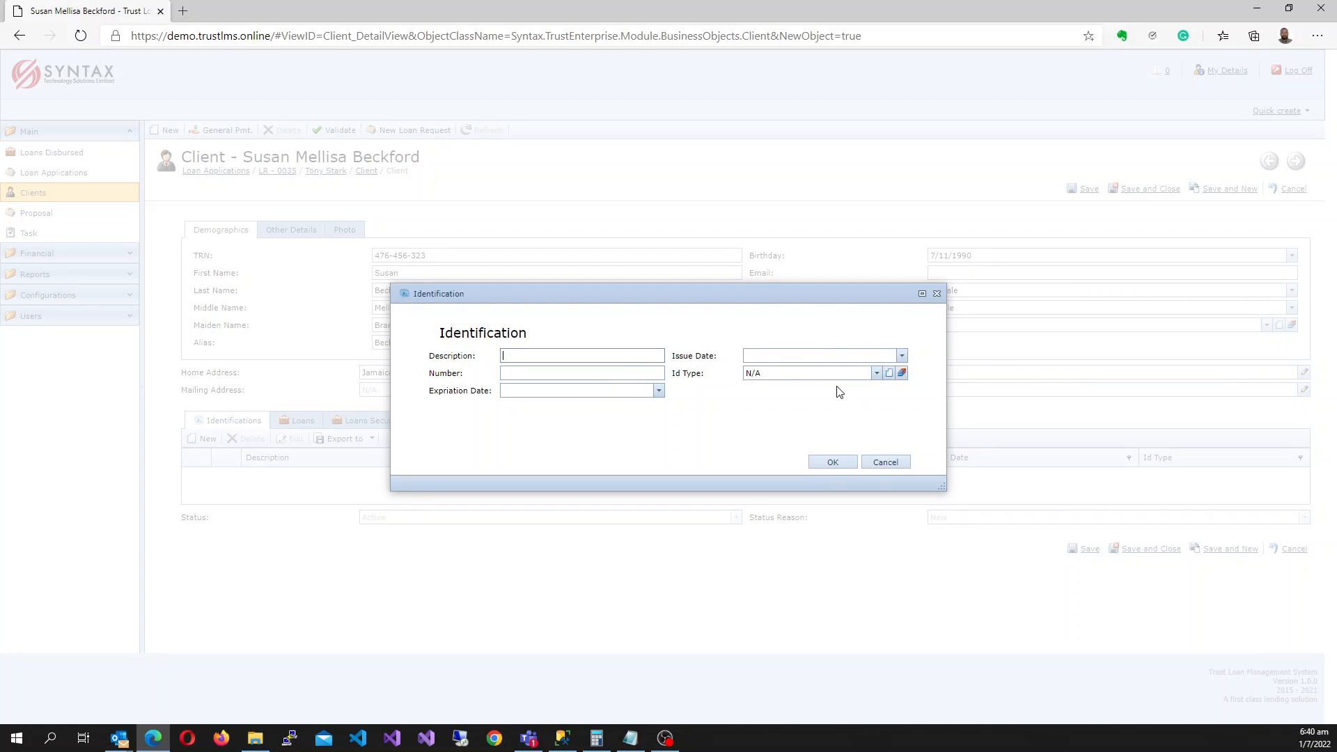
left_click(877, 374)
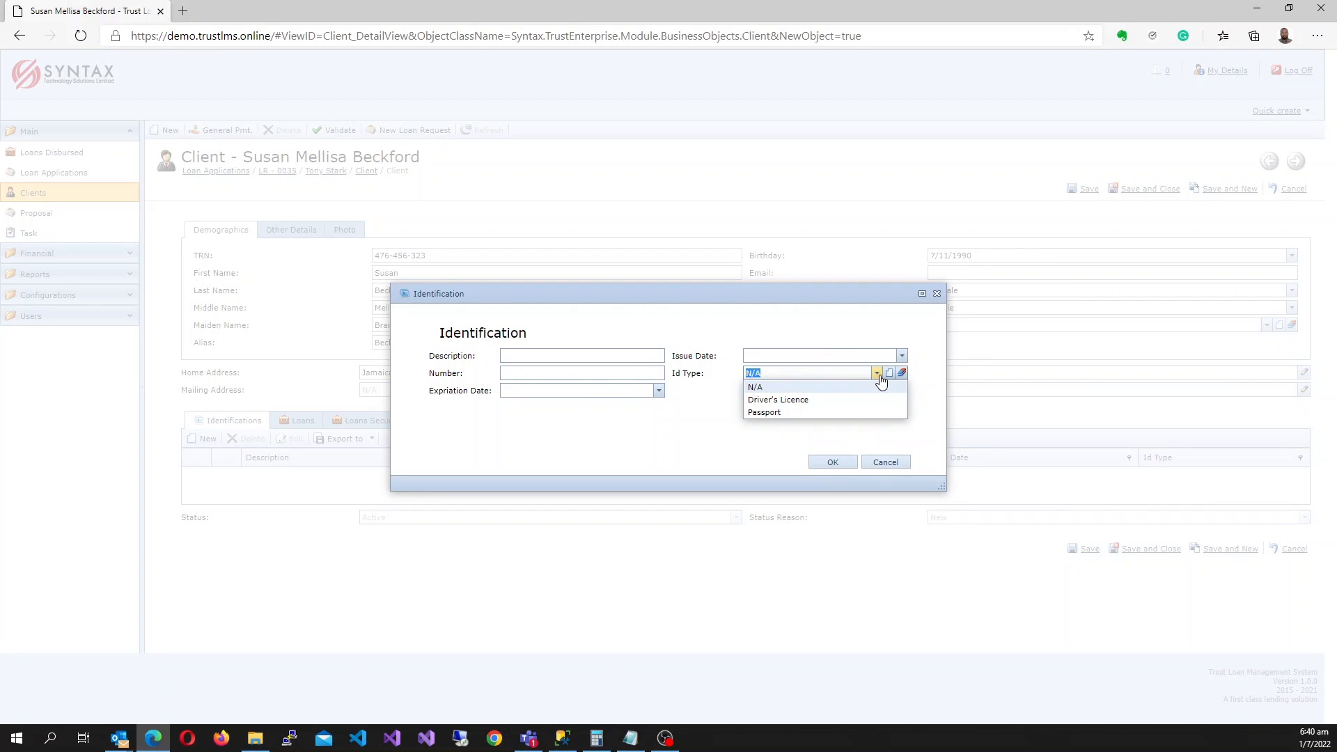
left_click(808, 401)
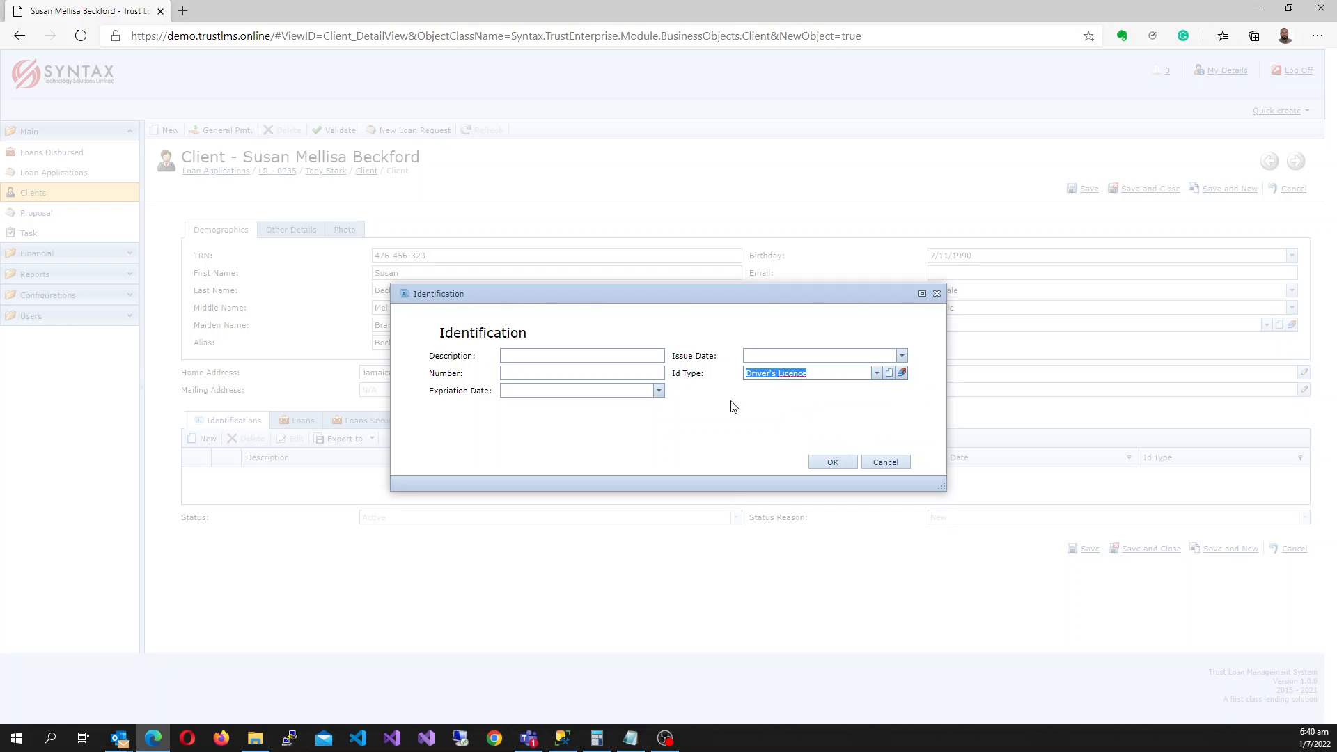
left_click(533, 376)
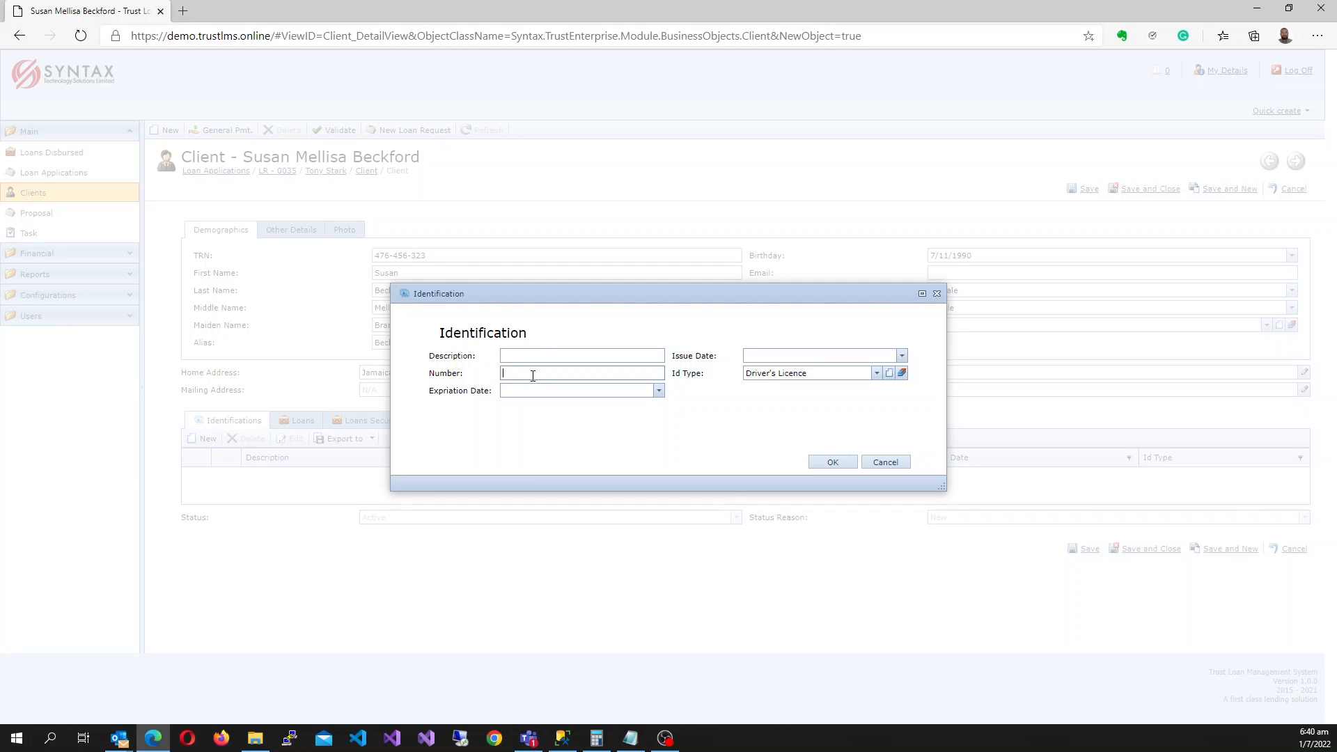
Set the licence expiration date to 6/17/2025.
left_click(658, 390)
scroll(575, 437, "down", 1)
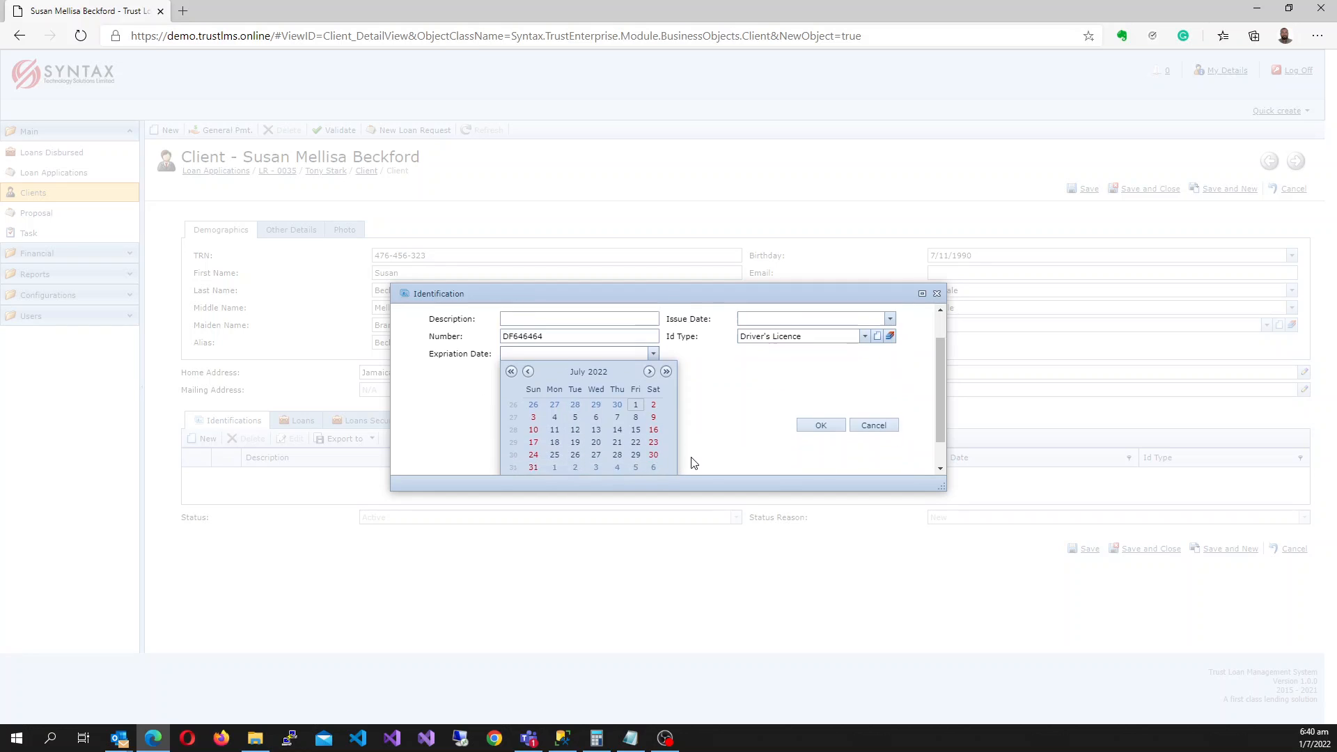
left_click(579, 359)
scroll(578, 361, "down", 1)
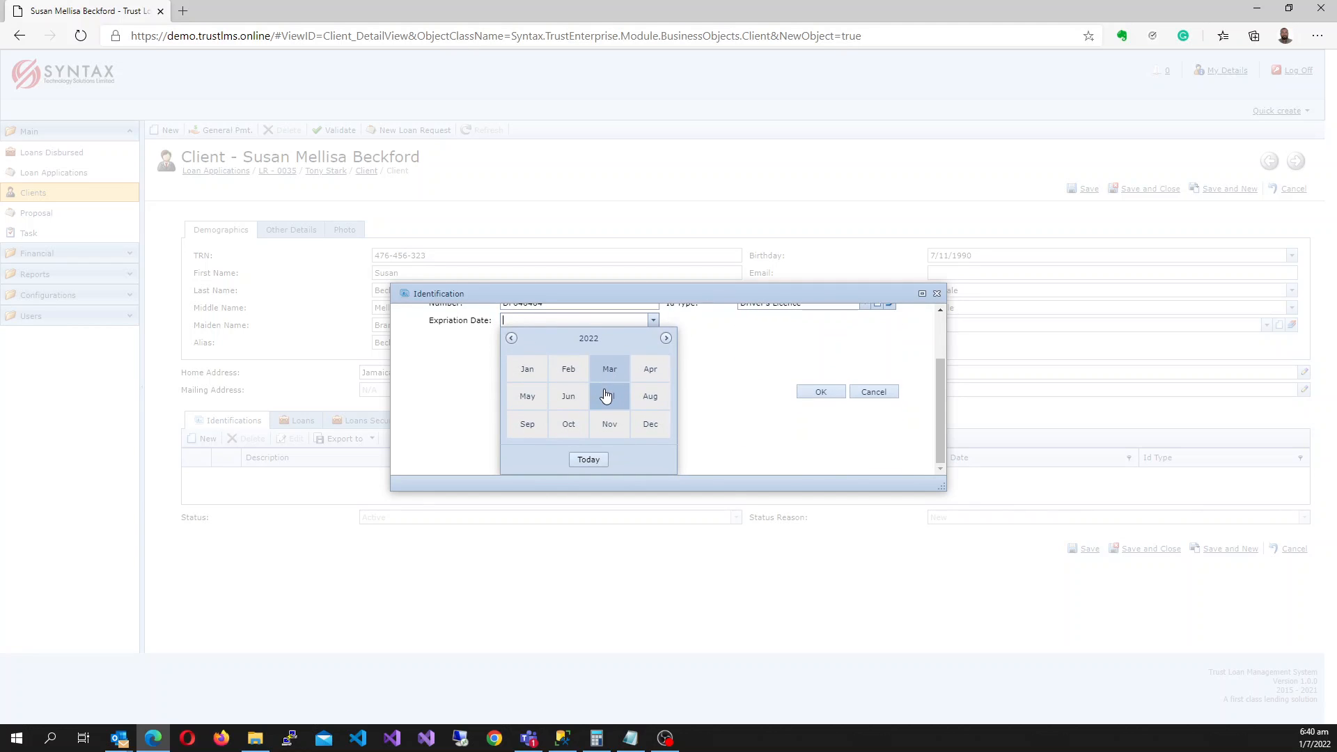
left_click(586, 340)
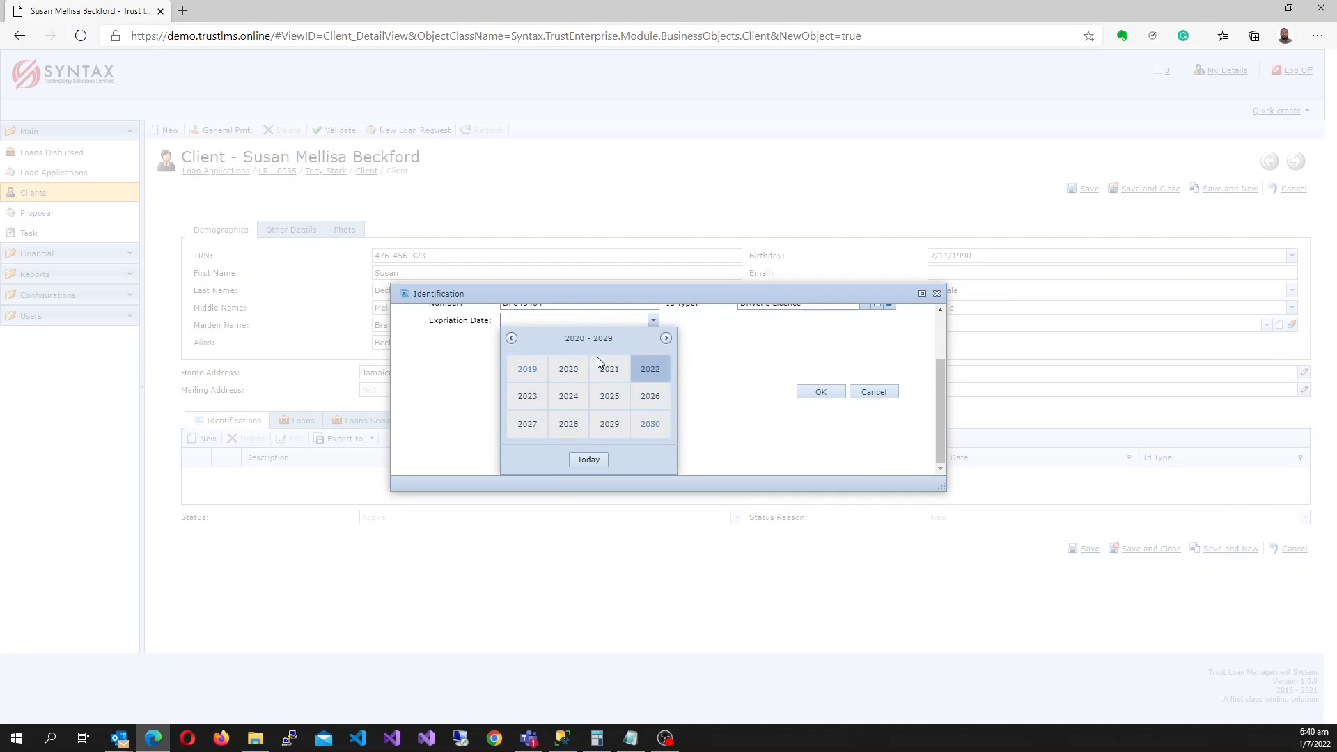
left_click(620, 402)
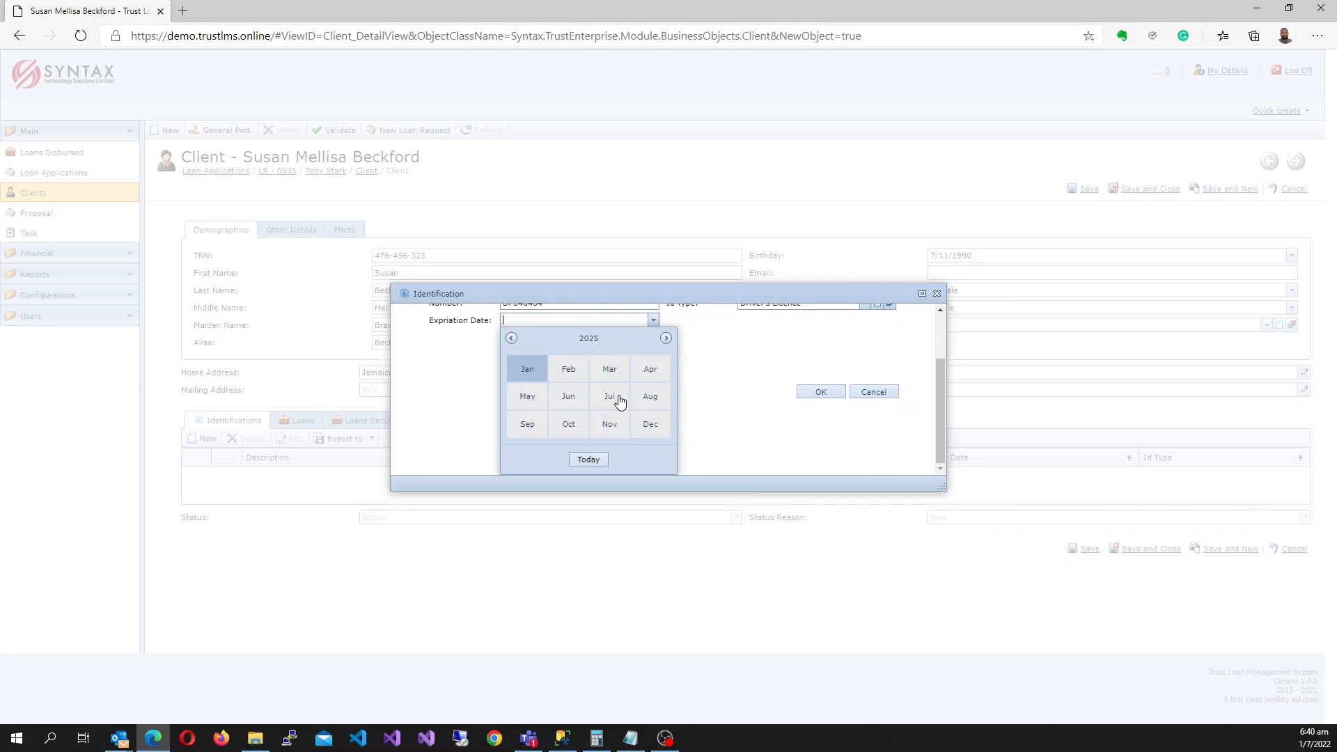
left_click(571, 402)
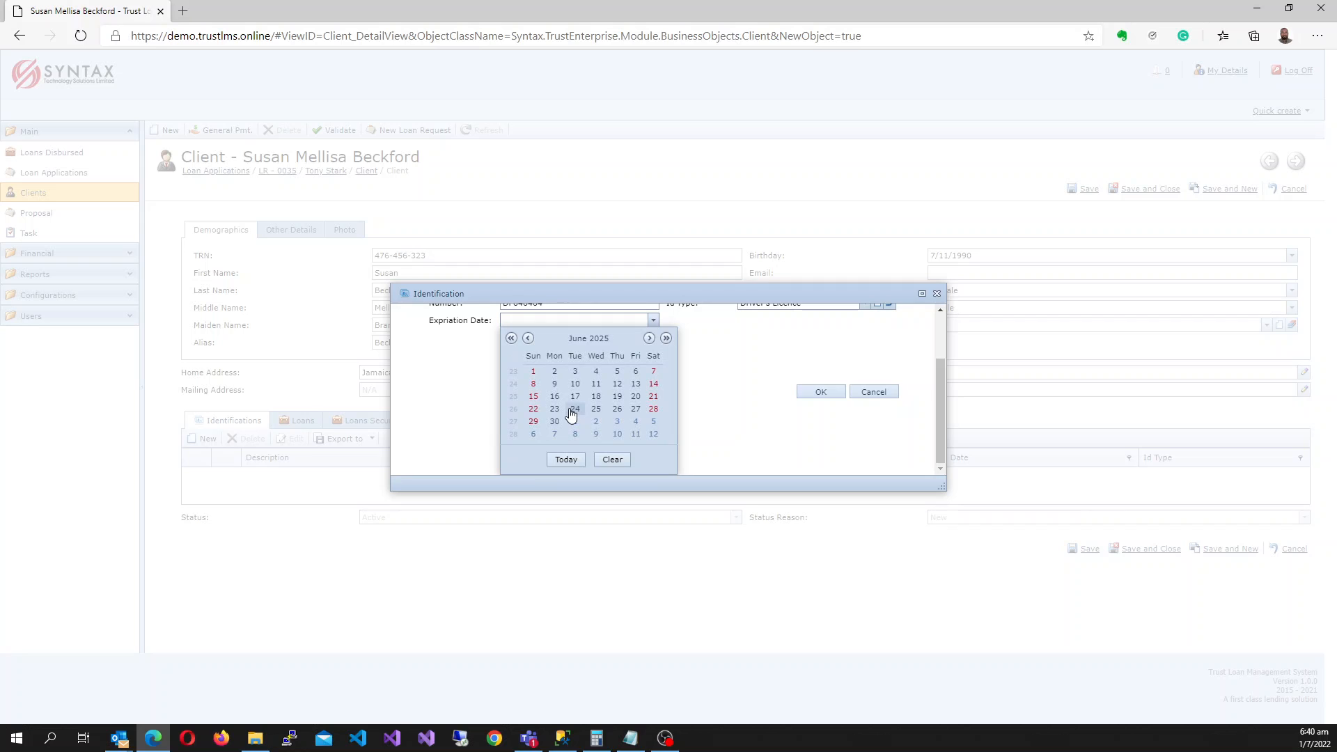
left_click(575, 396)
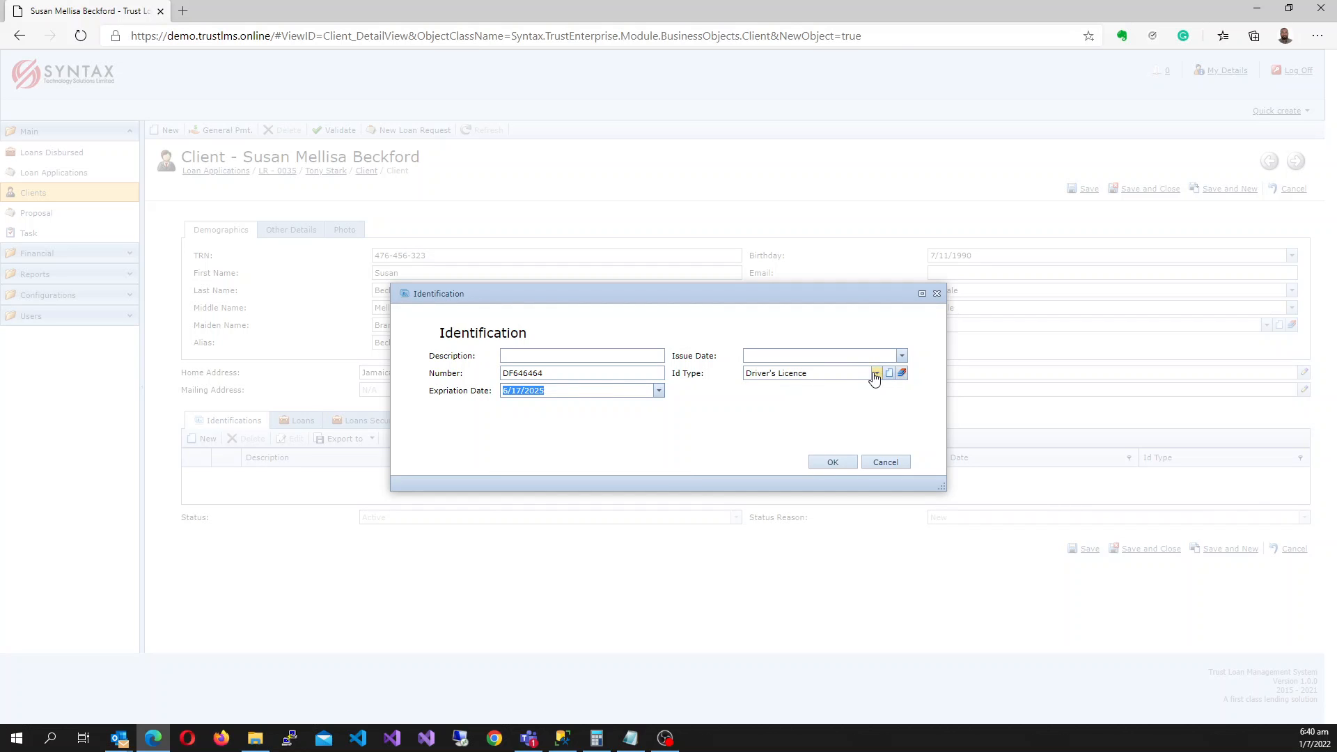
Set the licence issue date to 2/4/2020 and save the identification.
left_click(902, 355)
left_click(823, 375)
left_click(824, 376)
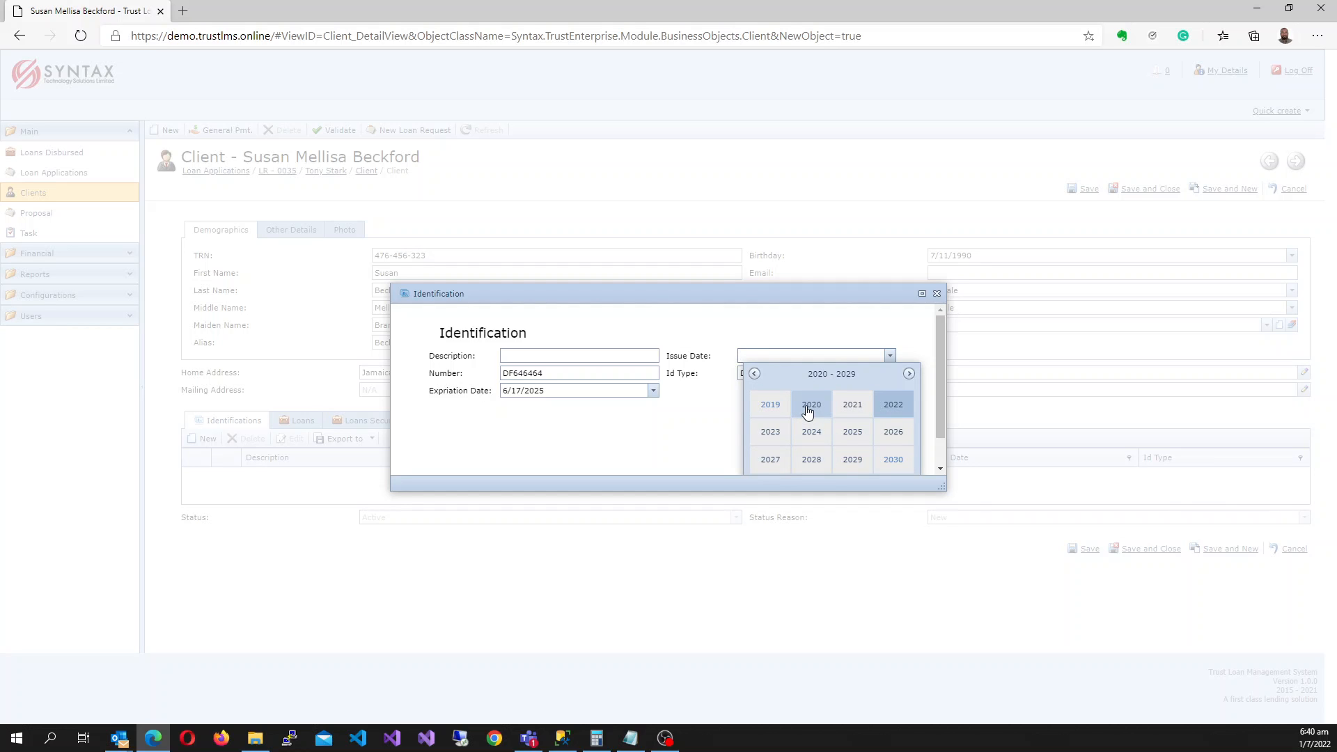
left_click(808, 411)
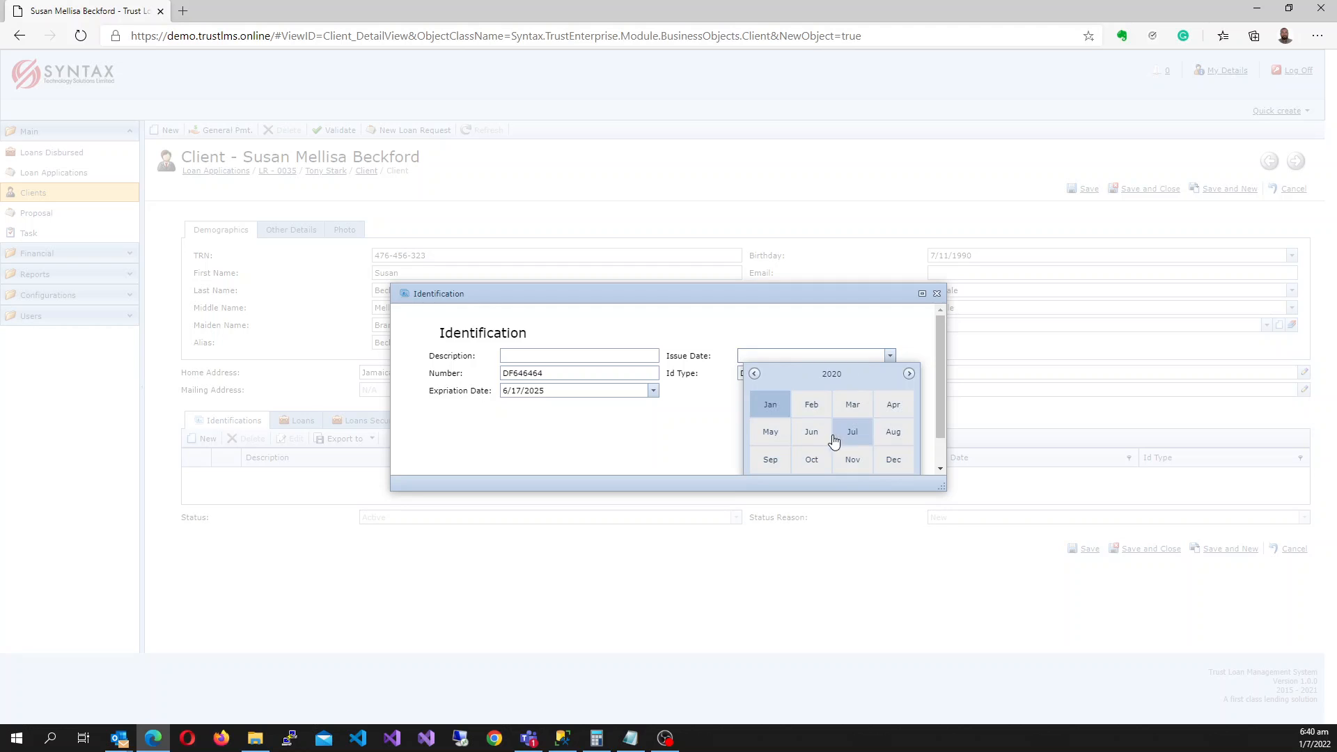
left_click(812, 406)
left_click(816, 423)
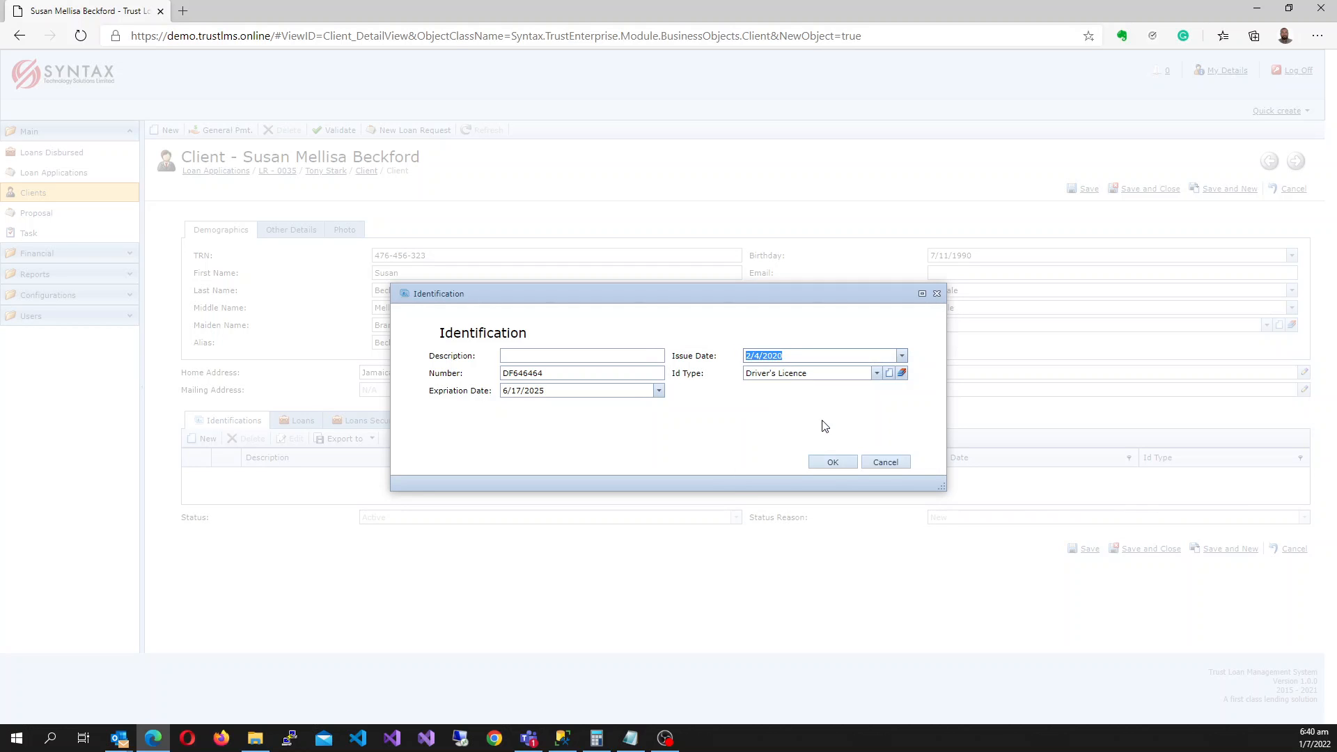
left_click(832, 460)
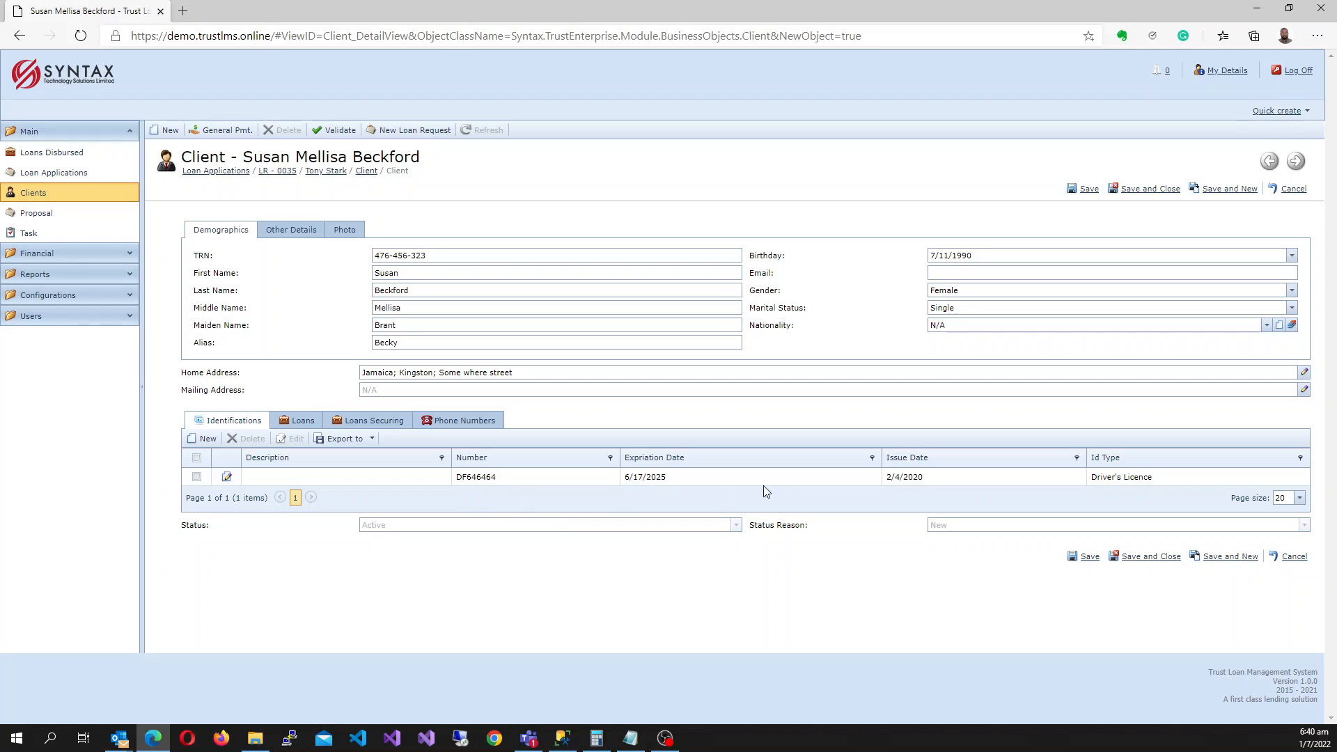
Add the client's Work phone number with its extension and save it.
left_click(468, 426)
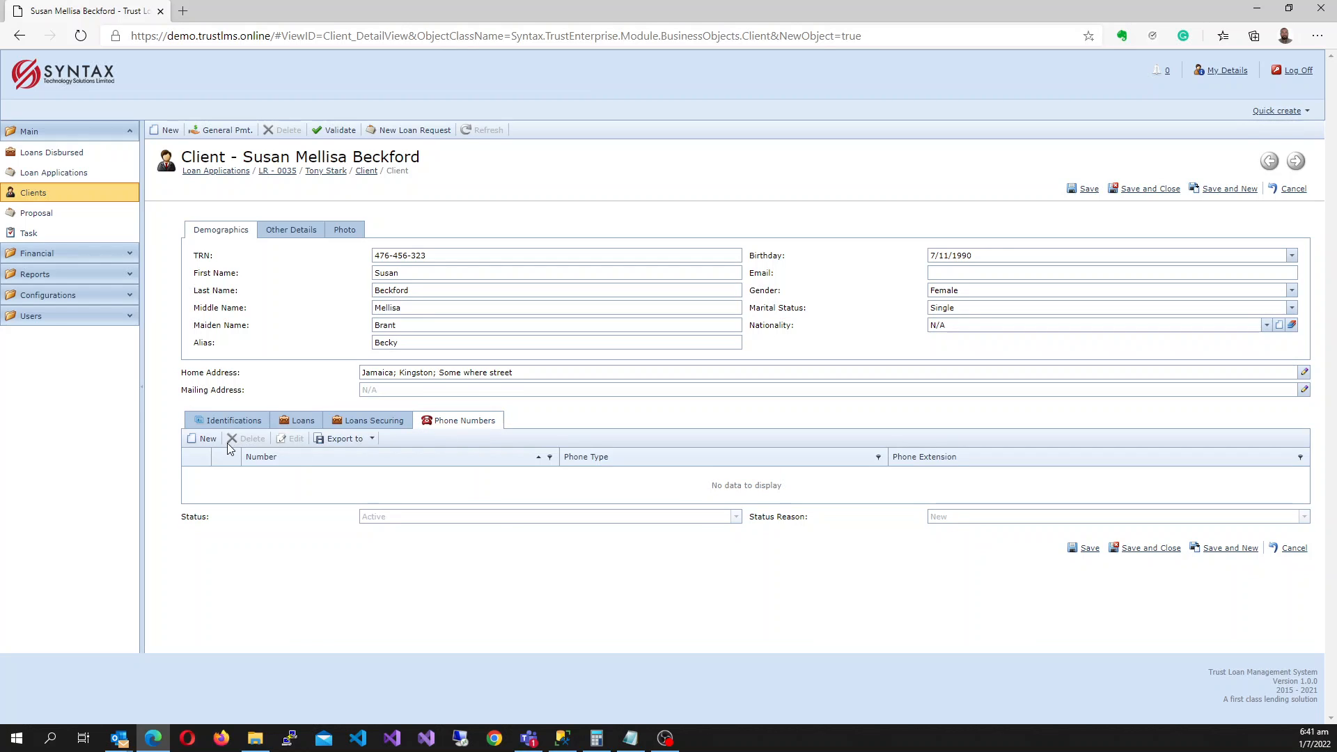
left_click(209, 441)
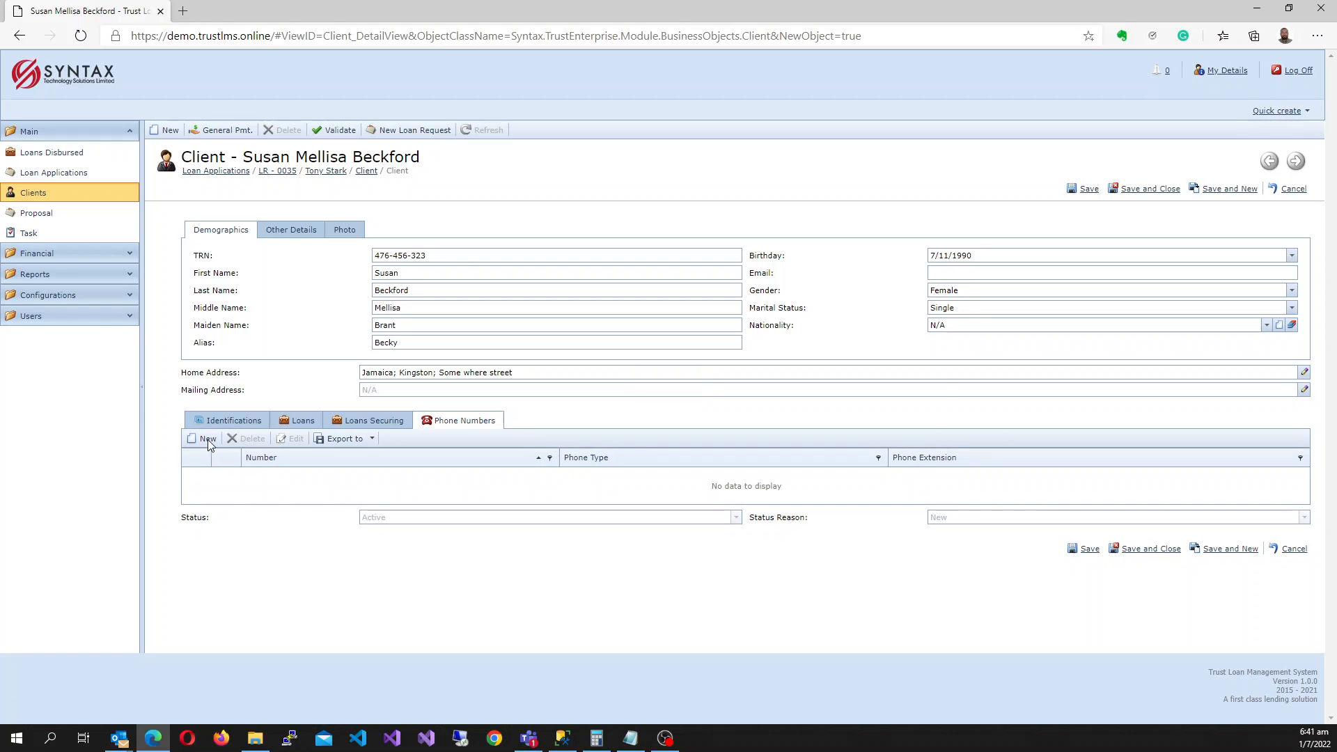
type("79896565")
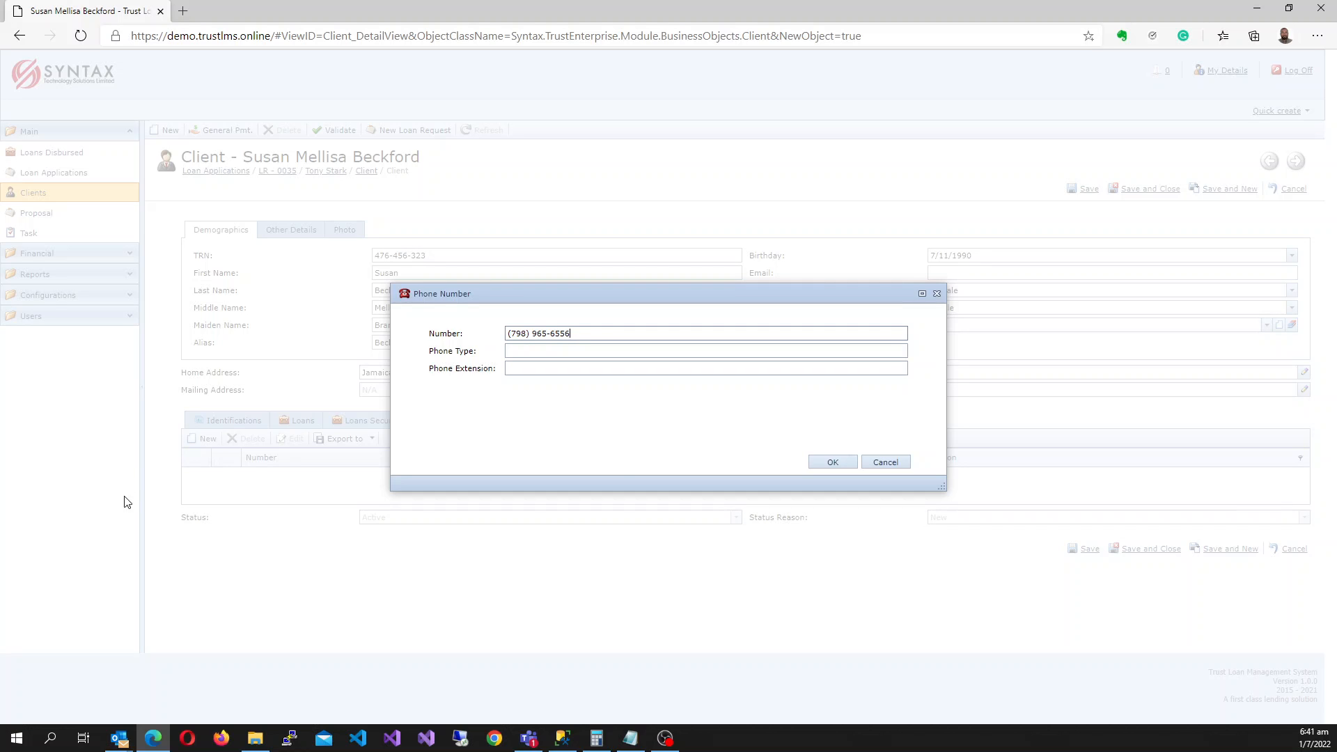
left_click(539, 352)
left_click(532, 367)
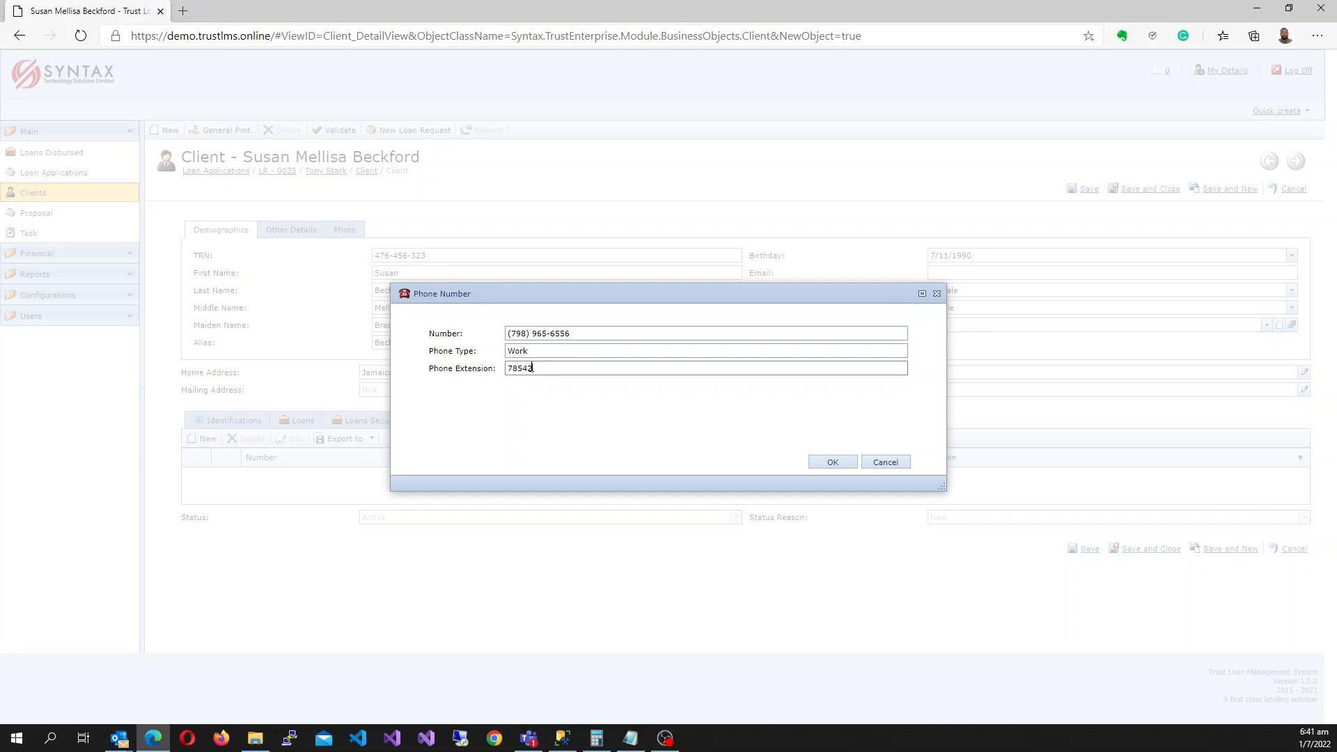
left_click(827, 463)
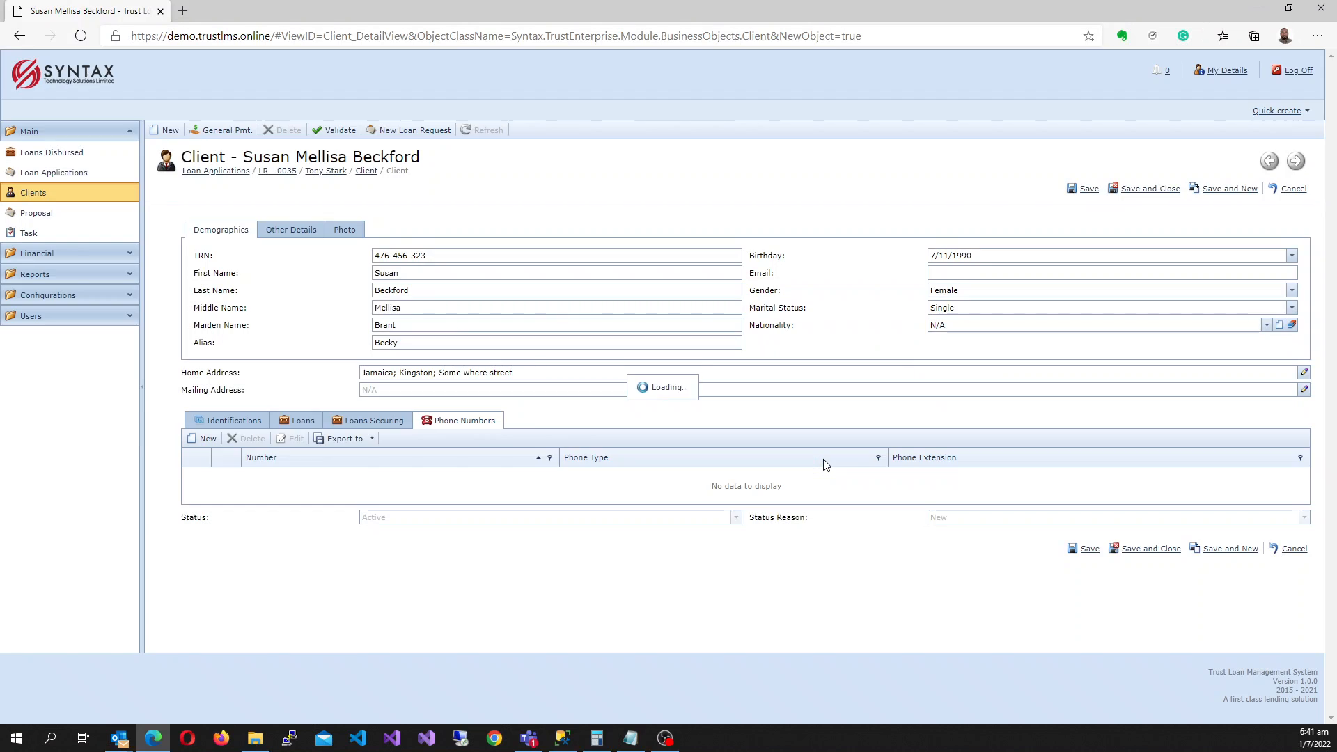